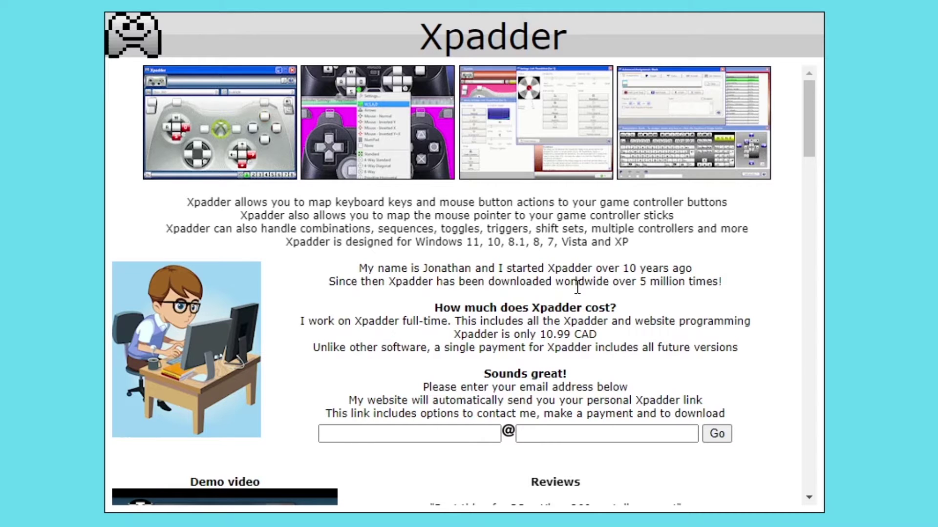
Open the Xpadder account link from the key email and download Xpadder version 2022.05.01
scroll(571, 308, "down", 5)
scroll(571, 311, "up", 5)
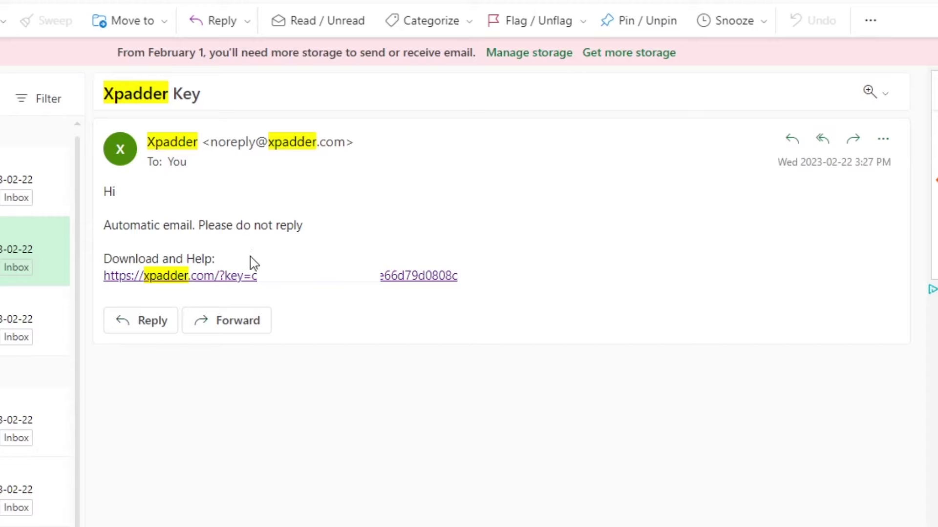
left_click(230, 287)
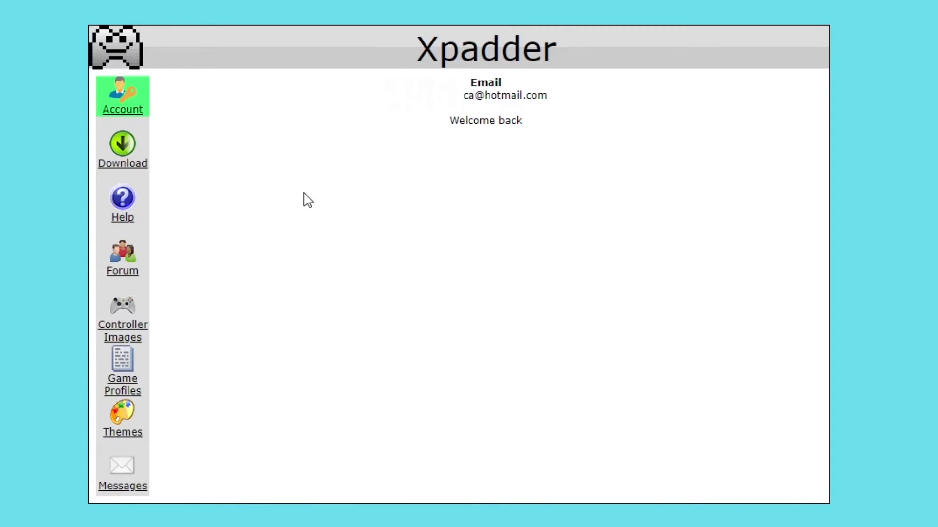
left_click(138, 168)
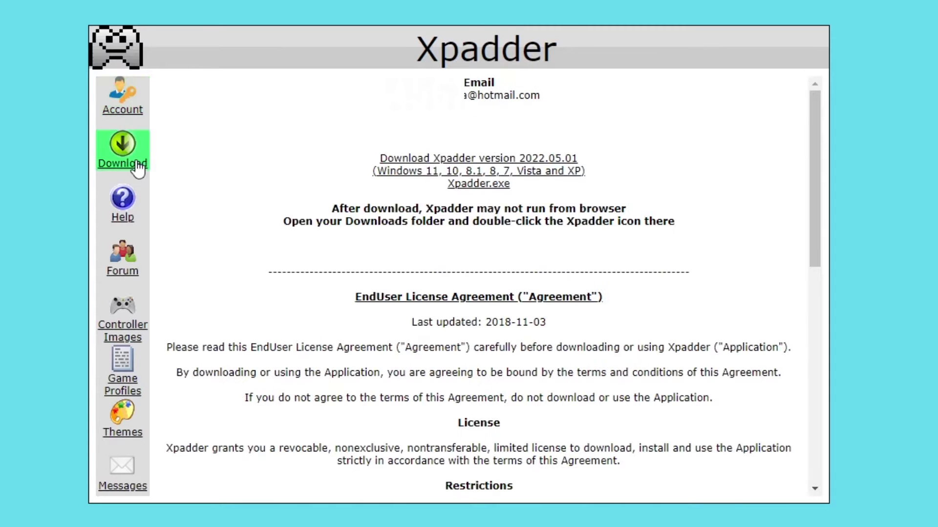
left_click(458, 177)
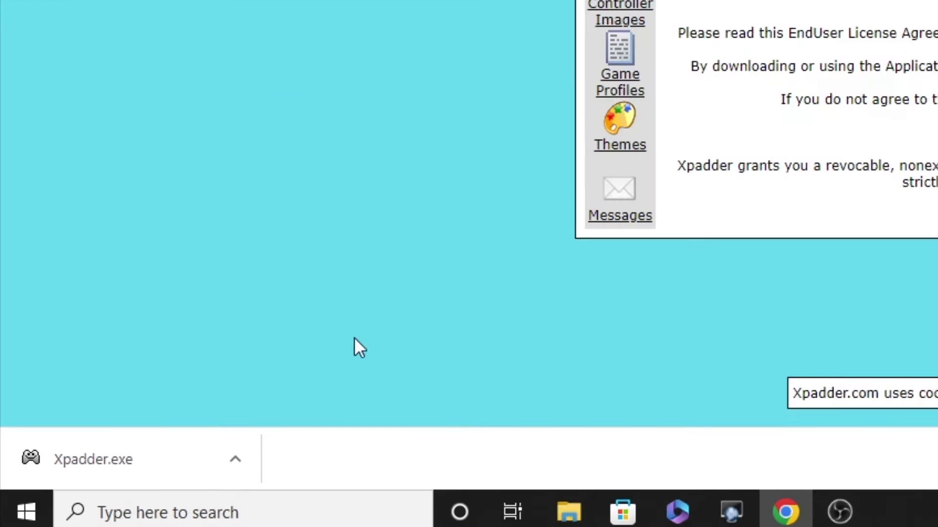
Show the downloaded Xpadder.exe in its folder and transfer it into C:\vPinball
left_click(238, 462)
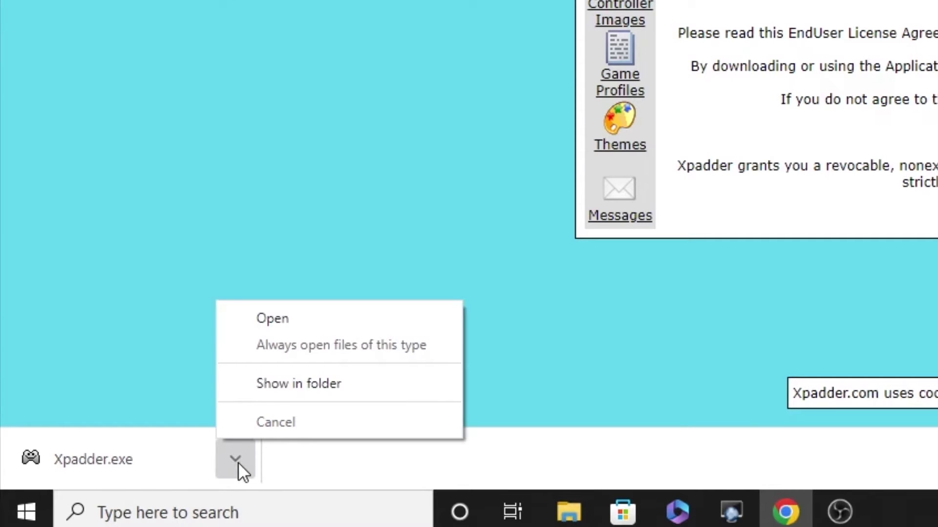
left_click(273, 383)
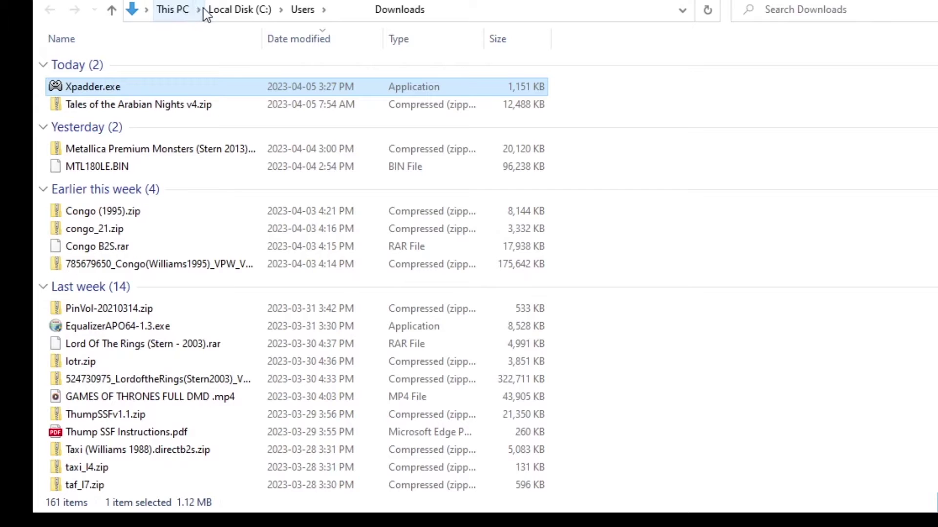
left_click(241, 14)
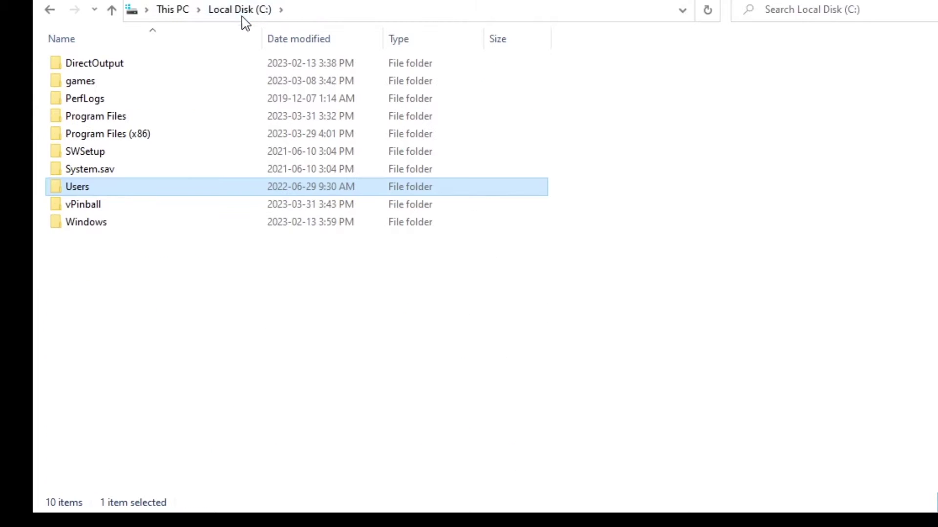
double_click(96, 205)
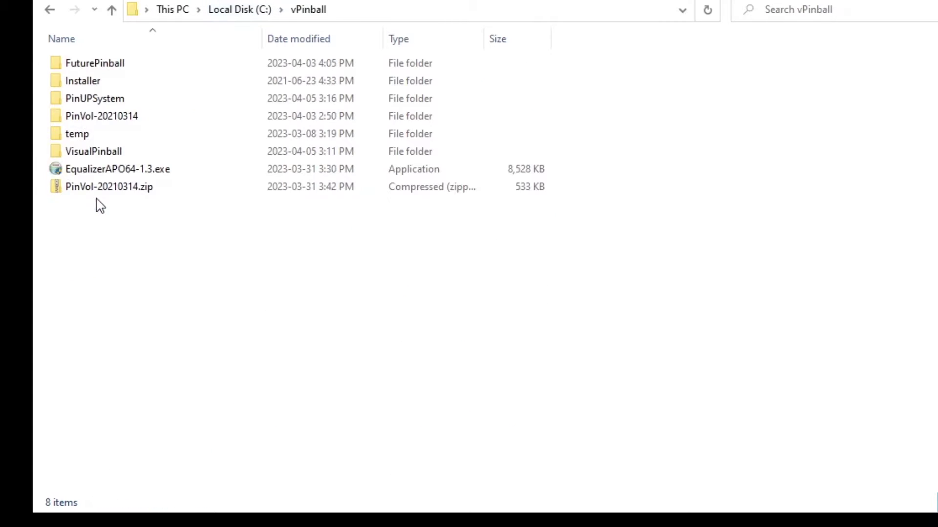
right_click(104, 281)
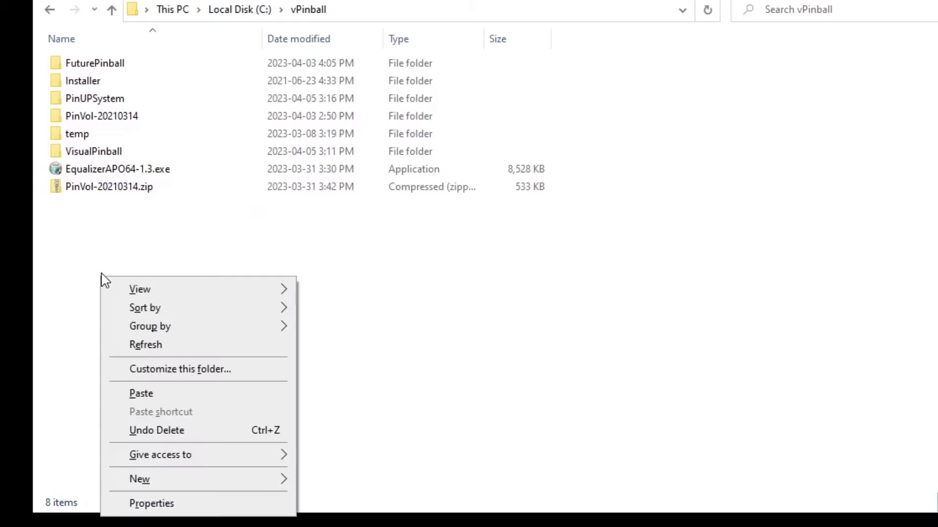
left_click(153, 396)
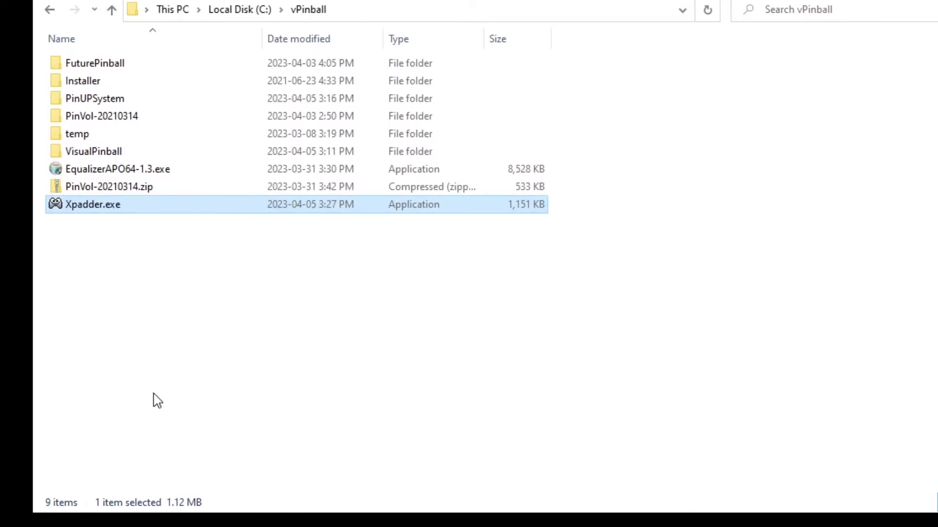
Launch Xpadder.exe from the vPinball folder, allowing it to run anyway despite the SmartScreen block
double_click(126, 209)
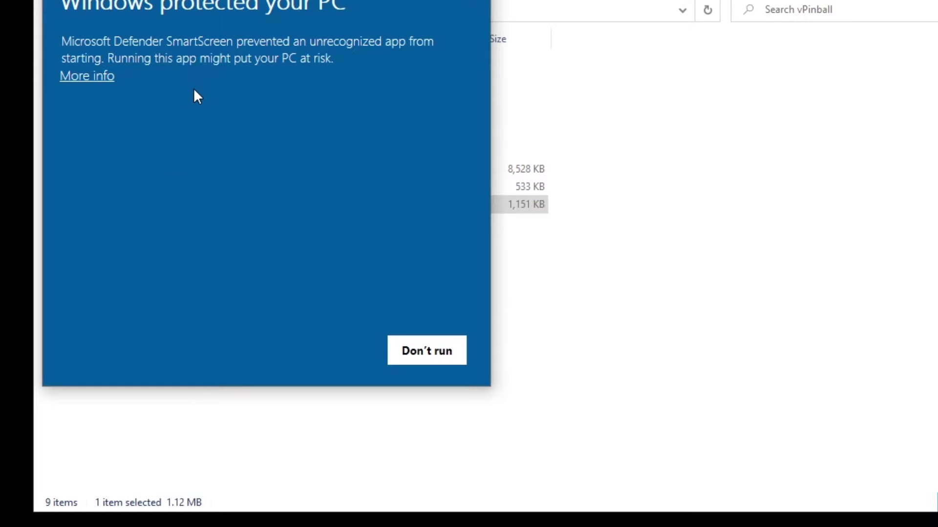
left_click(103, 78)
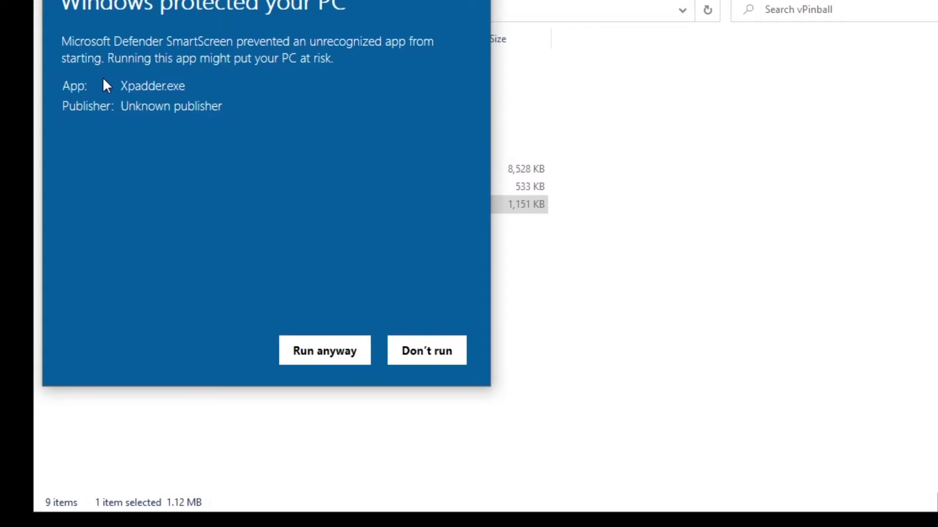
left_click(314, 351)
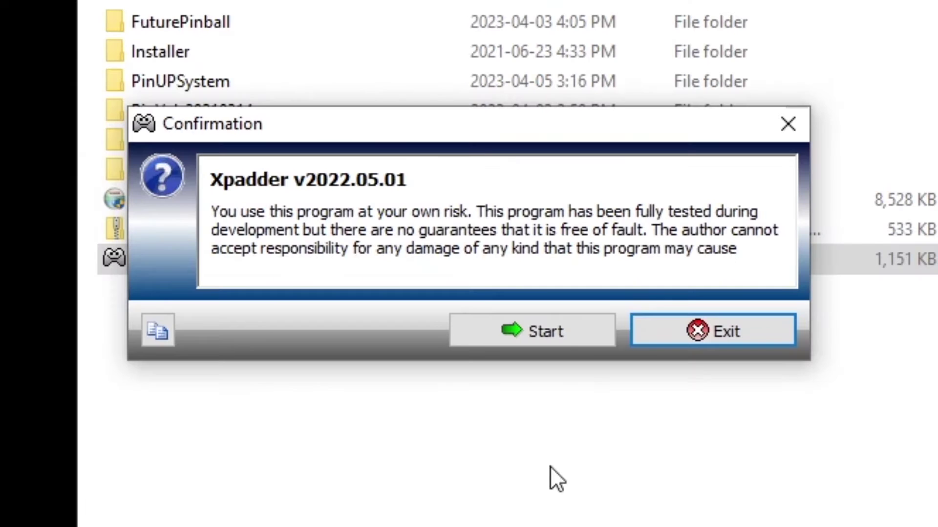
Complete the first-run setup with English, the program location as default save folder, and file associations added to Windows
left_click(556, 332)
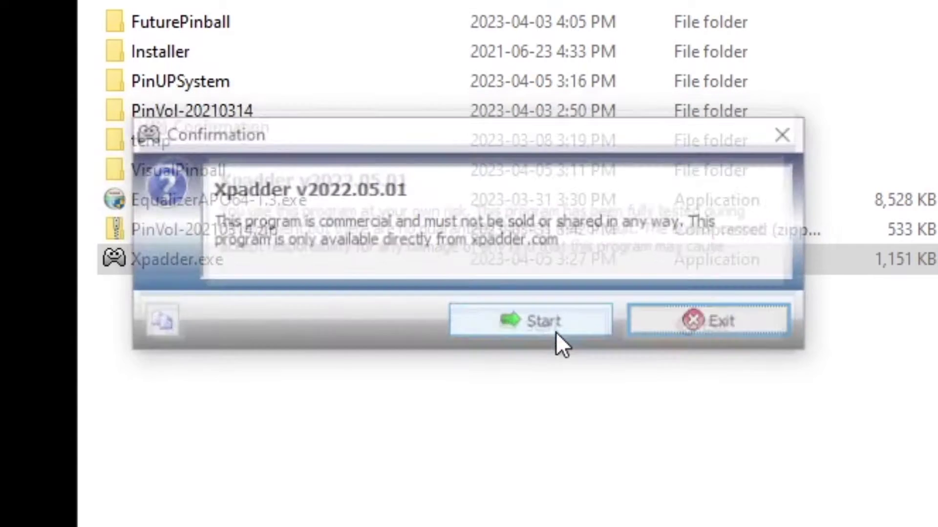
left_click(556, 327)
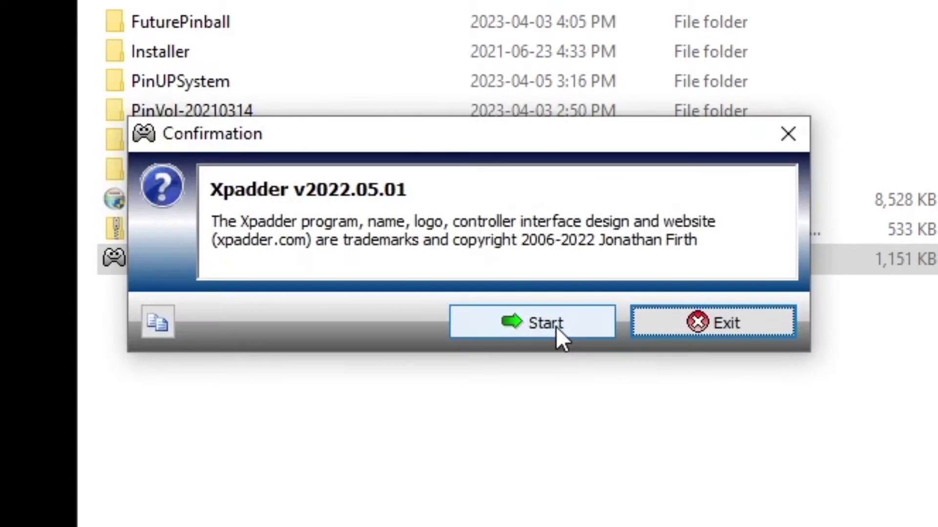
left_click(556, 327)
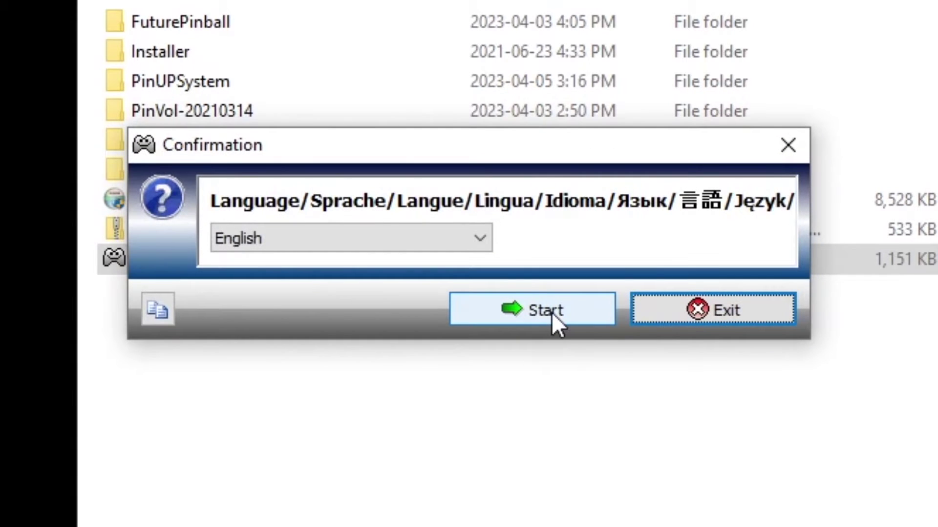
left_click(549, 309)
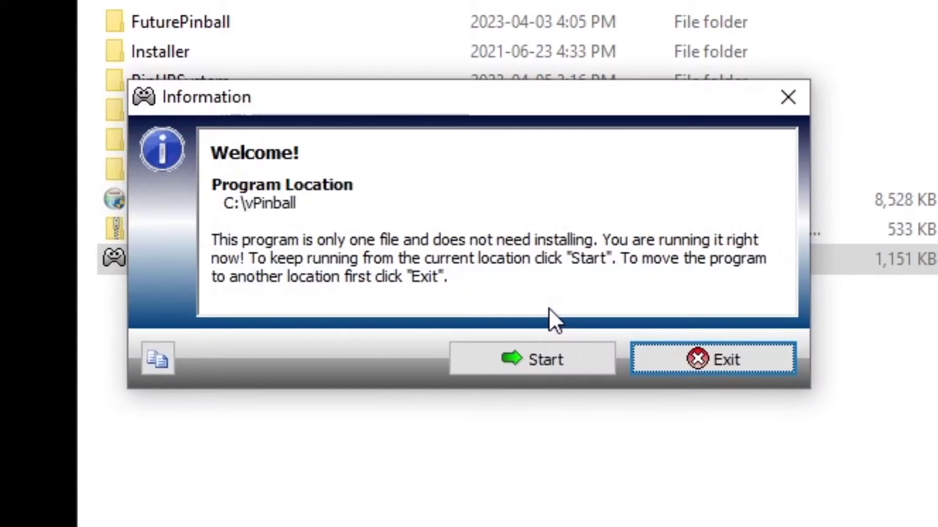
left_click(519, 359)
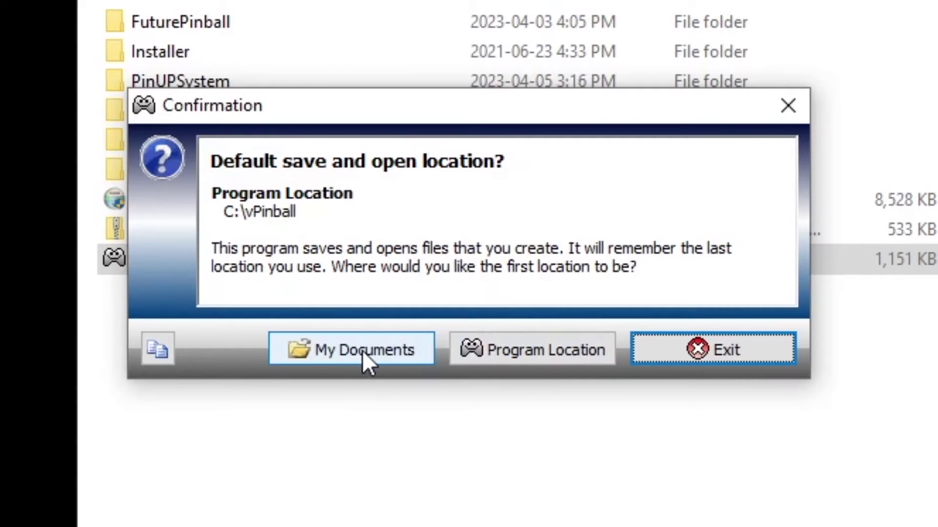
left_click(519, 349)
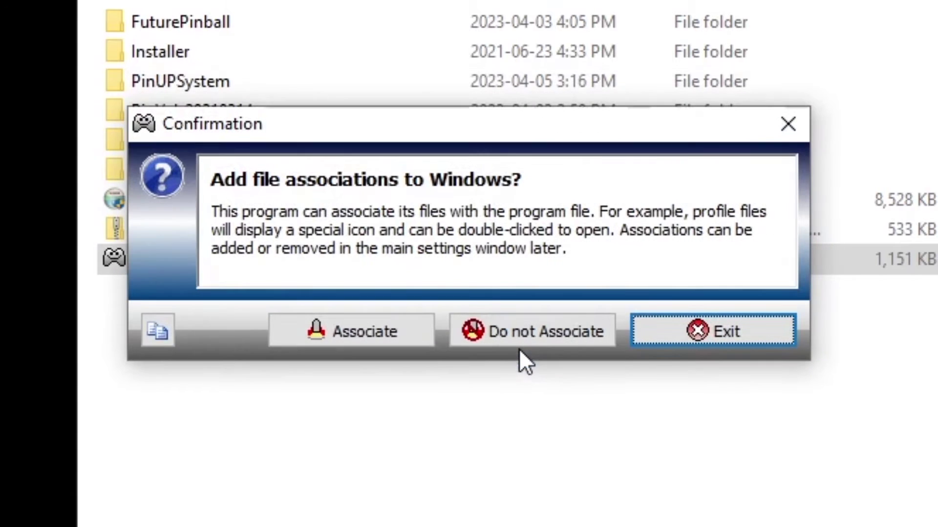
left_click(358, 329)
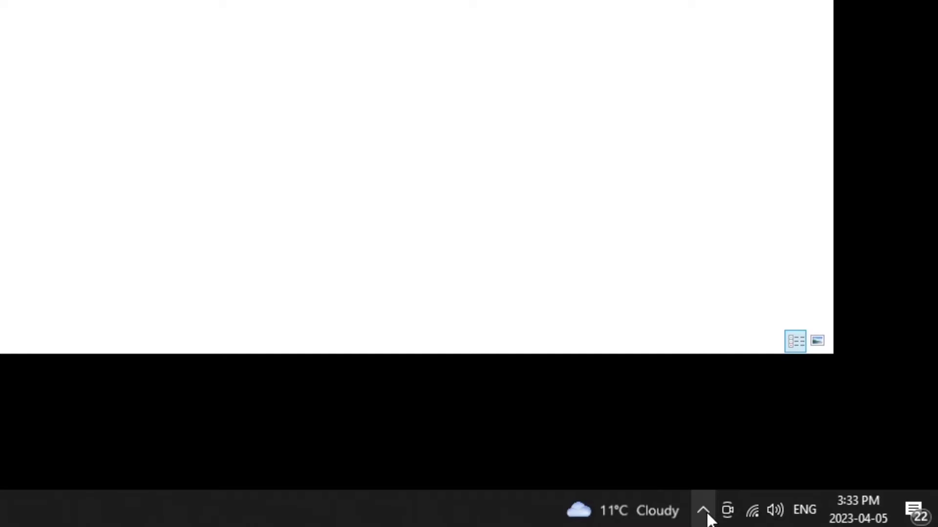
Bring up the running Xpadder window and start a new layout for the VirtuaPin Controller
left_click(708, 516)
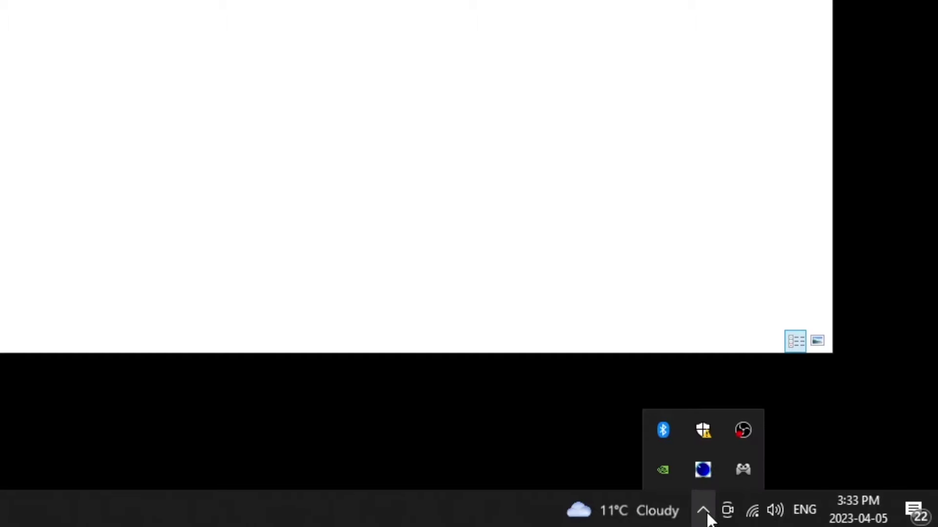
left_click(736, 468)
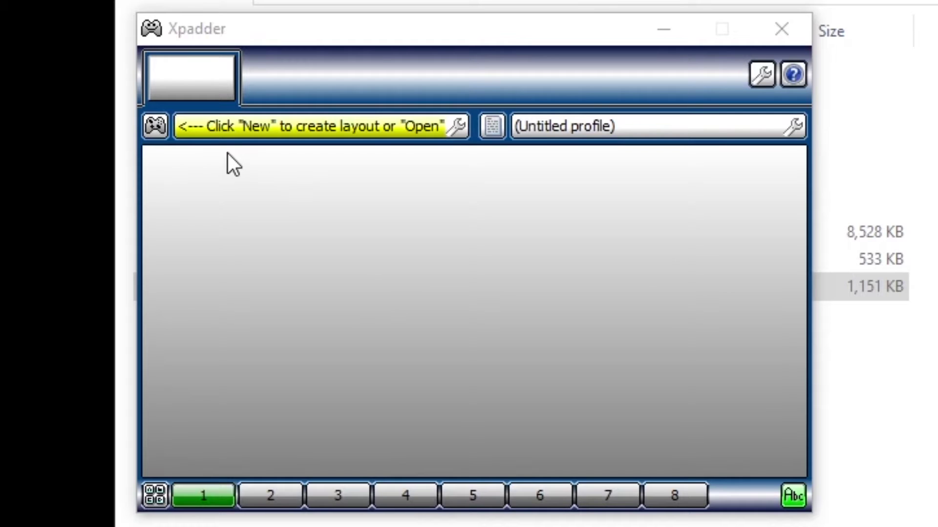
left_click(157, 127)
left_click(193, 155)
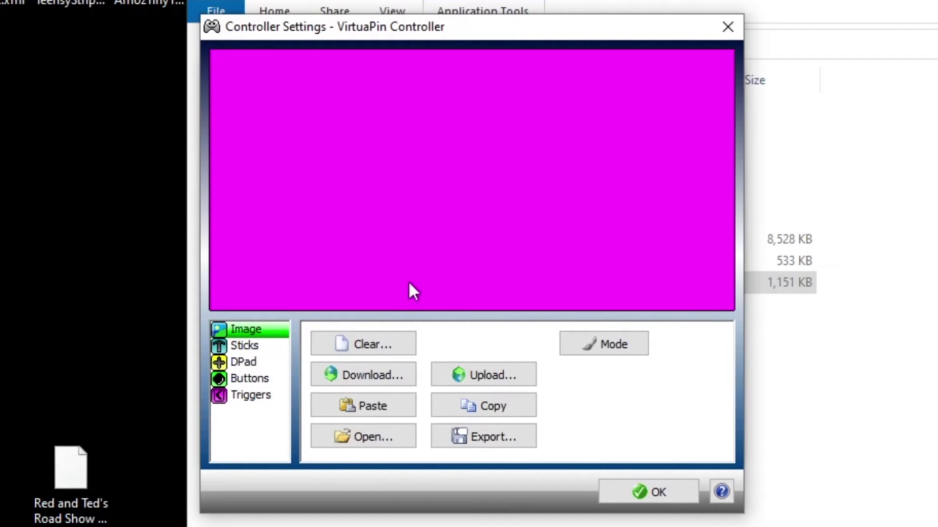
Add Buttons 11, 10, 9 and 12 to the layout, stacking 11 above 10 at the far left and 9 above 12 beside them
left_click(254, 380)
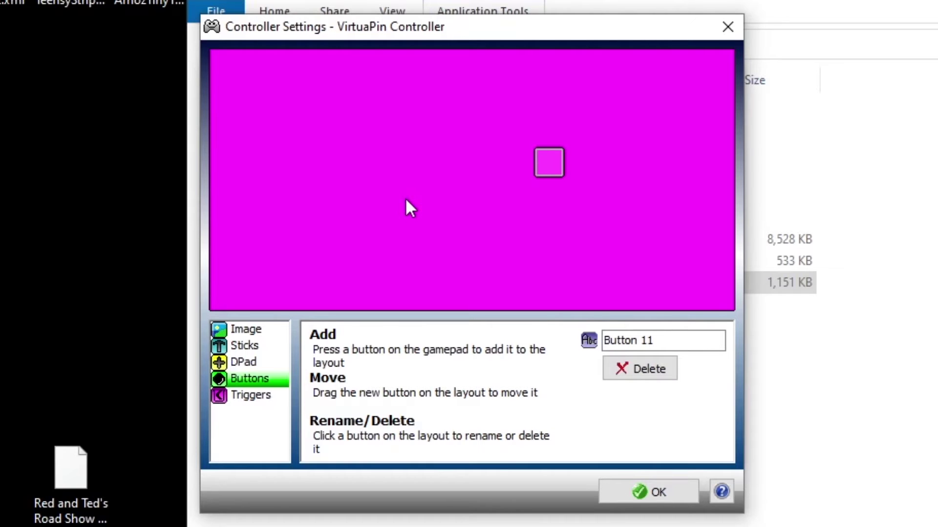
left_click_drag(539, 164, 241, 138)
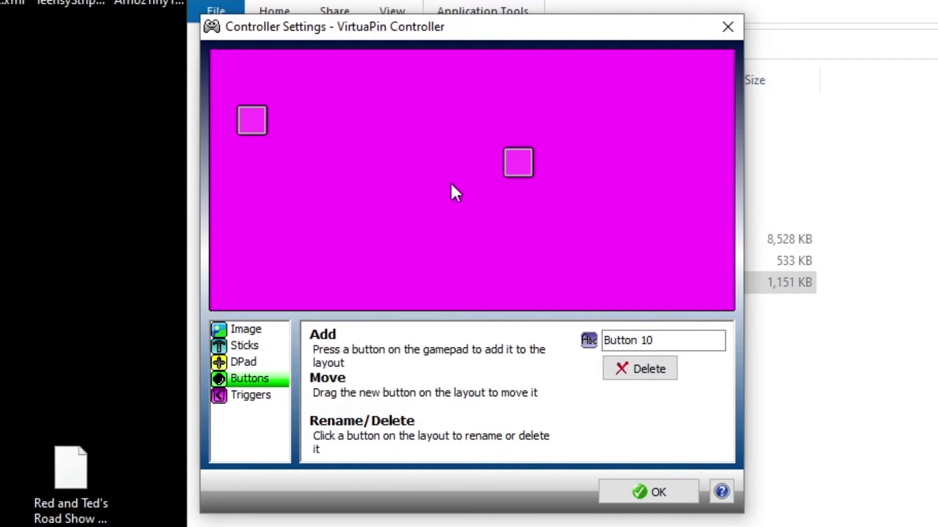
left_click_drag(517, 163, 263, 172)
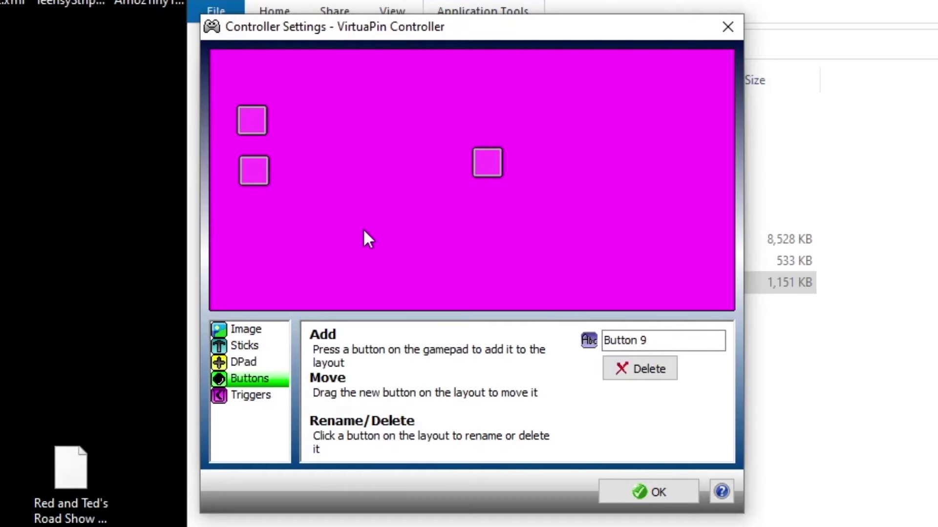
left_click_drag(489, 157, 351, 155)
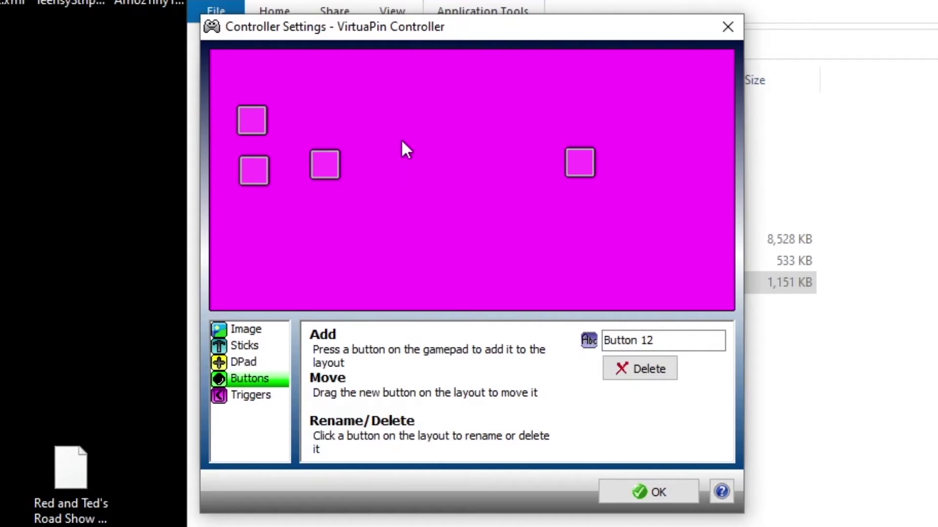
left_click_drag(579, 161, 339, 213)
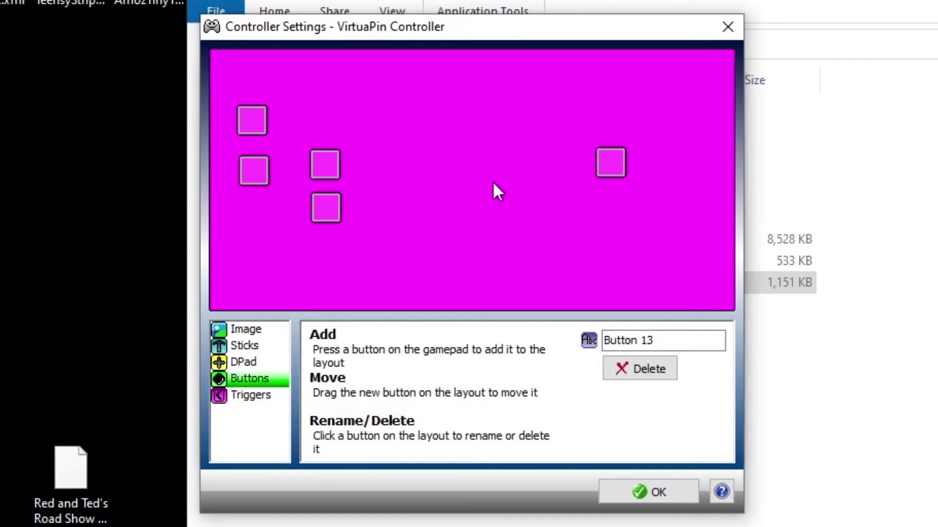
Add Button 13 near the layout's centre and Buttons 1, 2 and 3 on its right side, and accept the layout
left_click_drag(604, 165, 465, 182)
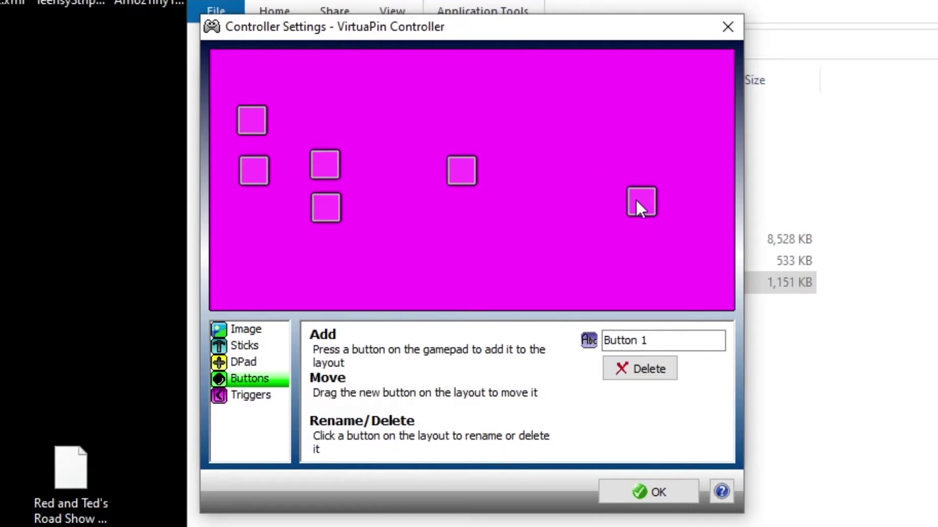
left_click_drag(615, 211, 610, 215)
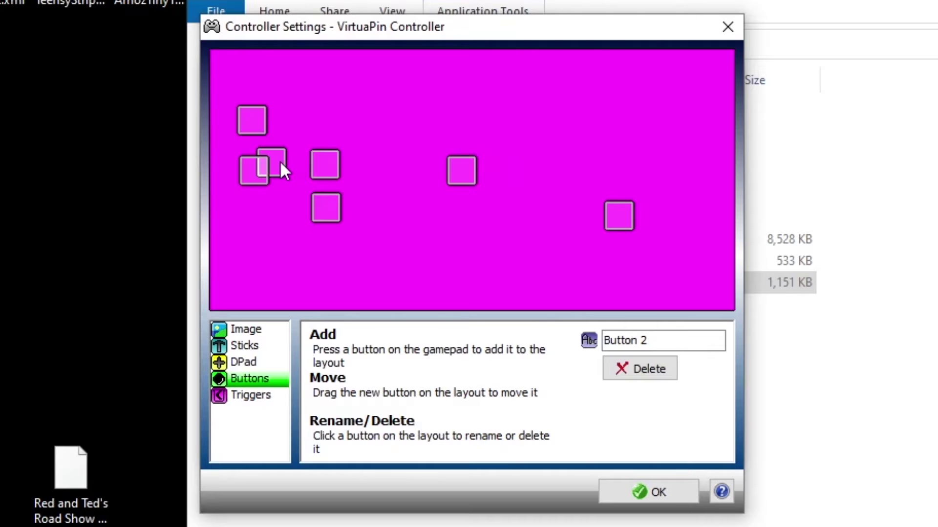
left_click_drag(283, 163, 668, 166)
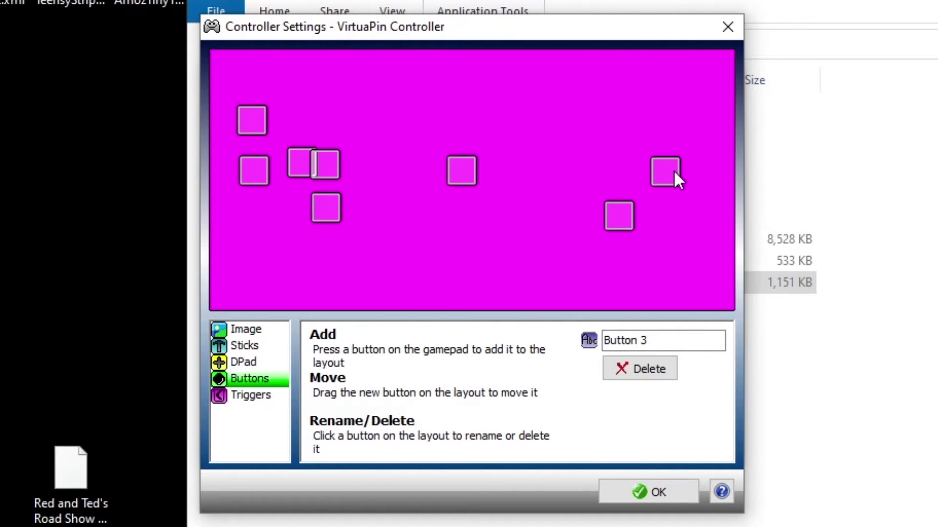
left_click_drag(317, 157, 654, 112)
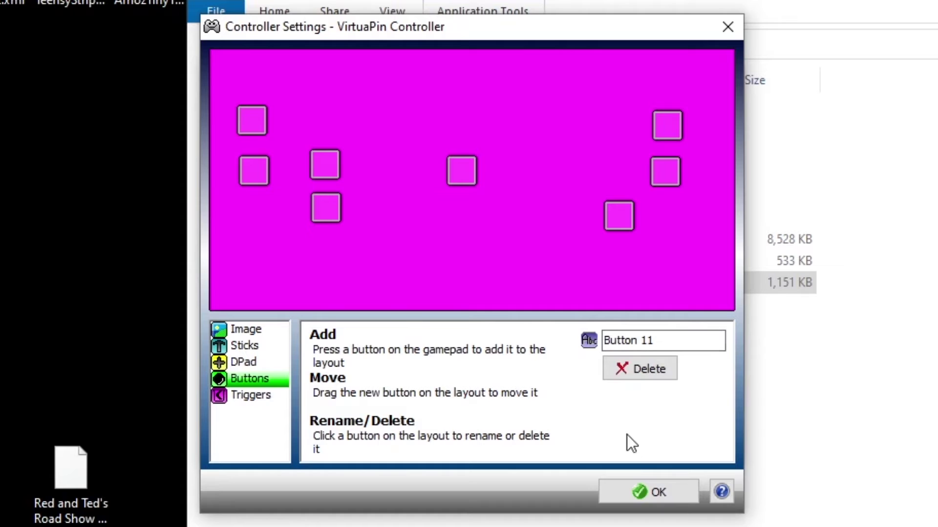
left_click(647, 486)
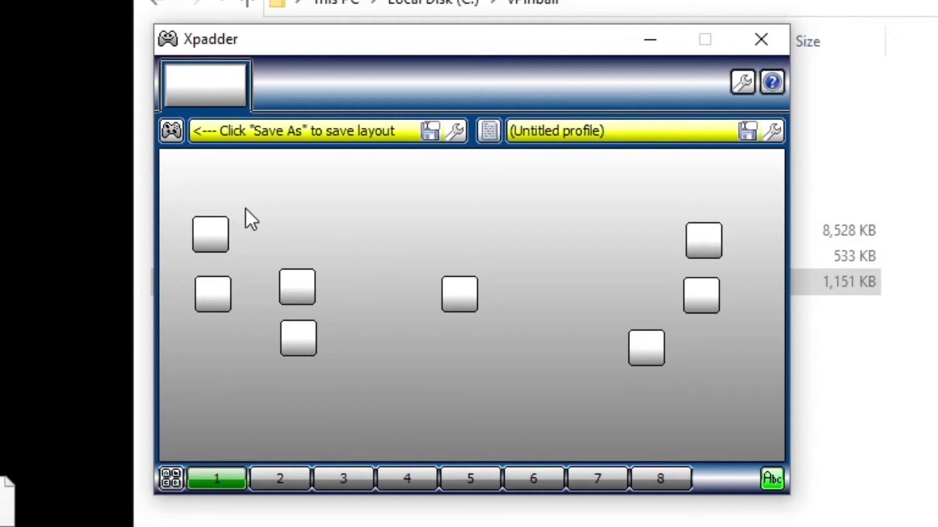
Assign the numpad 1 key to Button 11 at the upper left of the layout
left_click(213, 236)
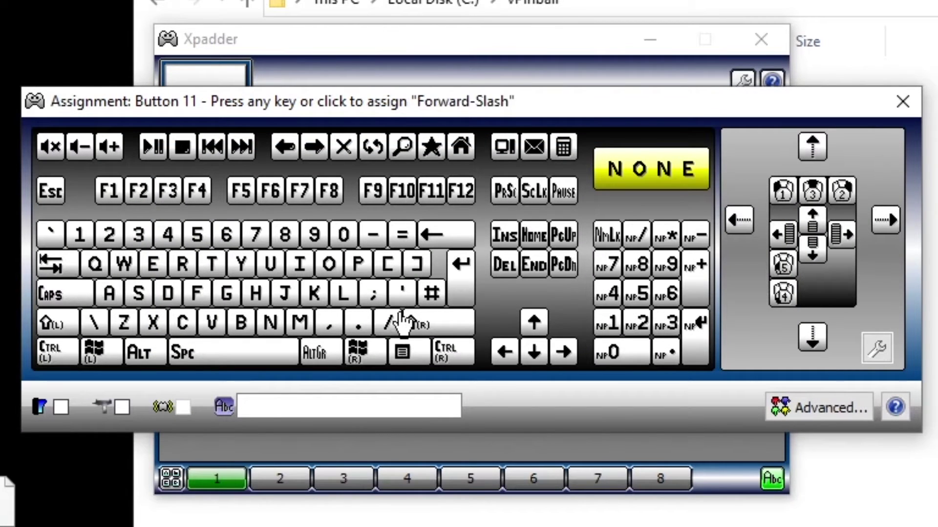
left_click(609, 327)
left_click(610, 330)
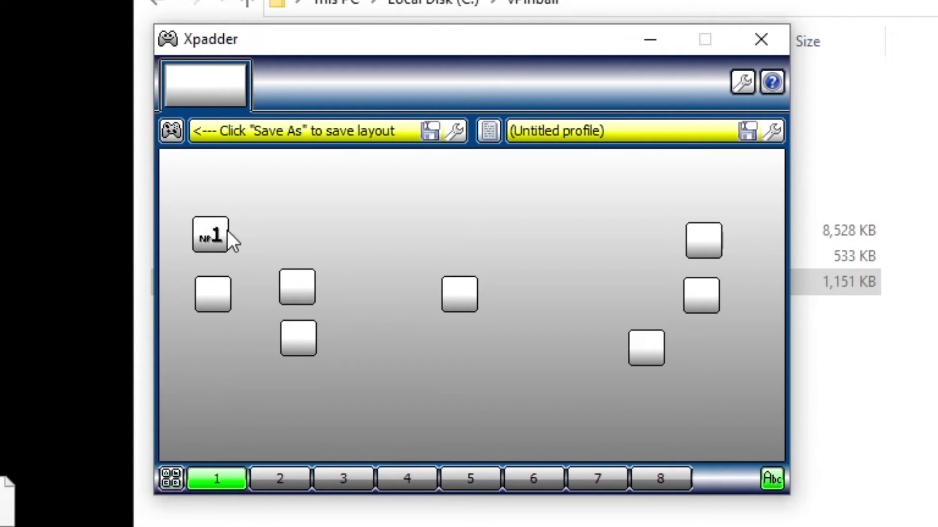
Assign numpad 2 to Button 10, F7 to Button 9, and F8 to Button 13 near the layout's centre
left_click(207, 291)
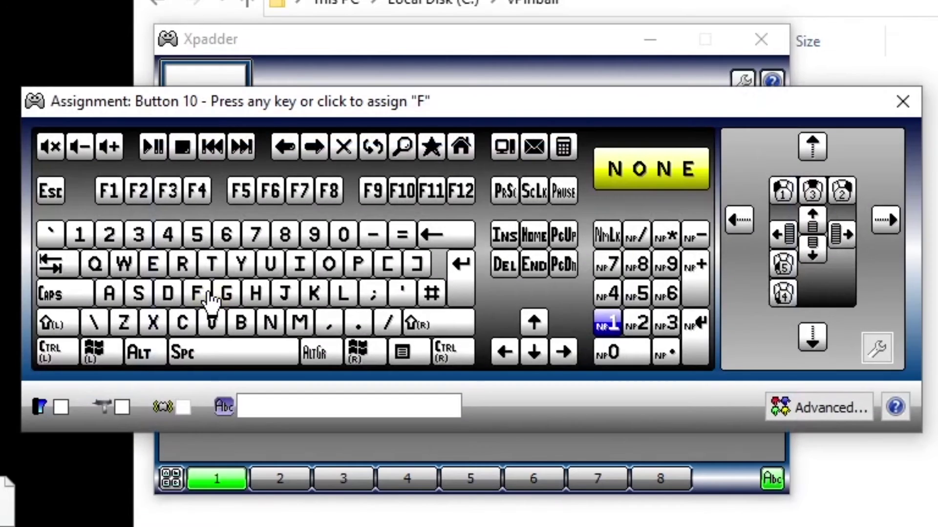
left_click(636, 321)
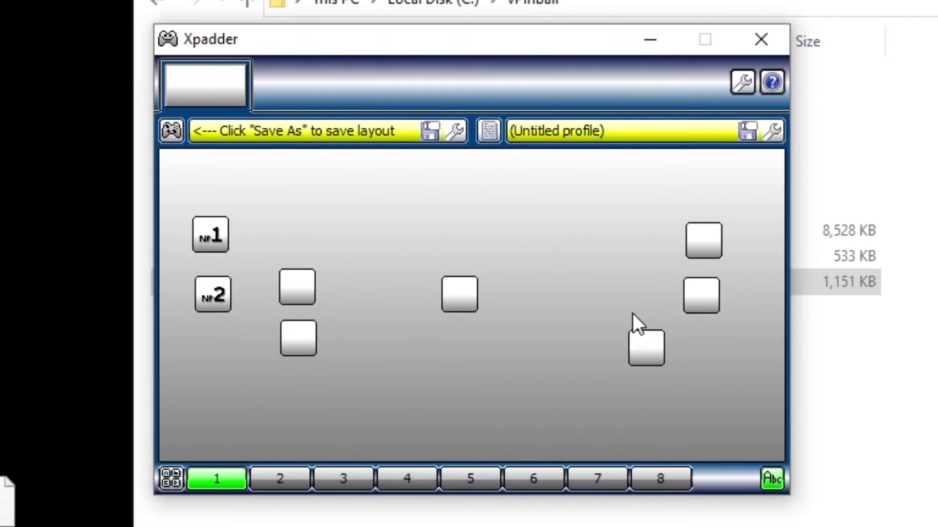
left_click(302, 282)
left_click(461, 298)
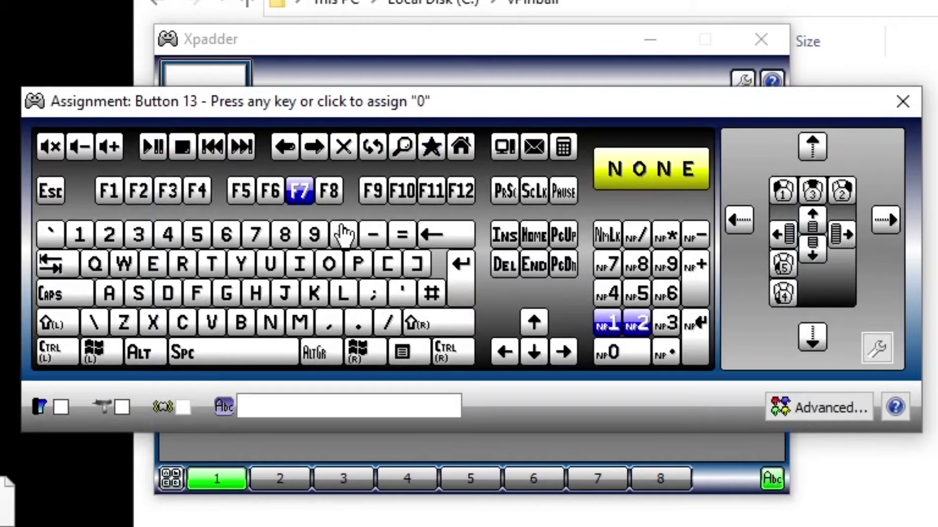
left_click(327, 191)
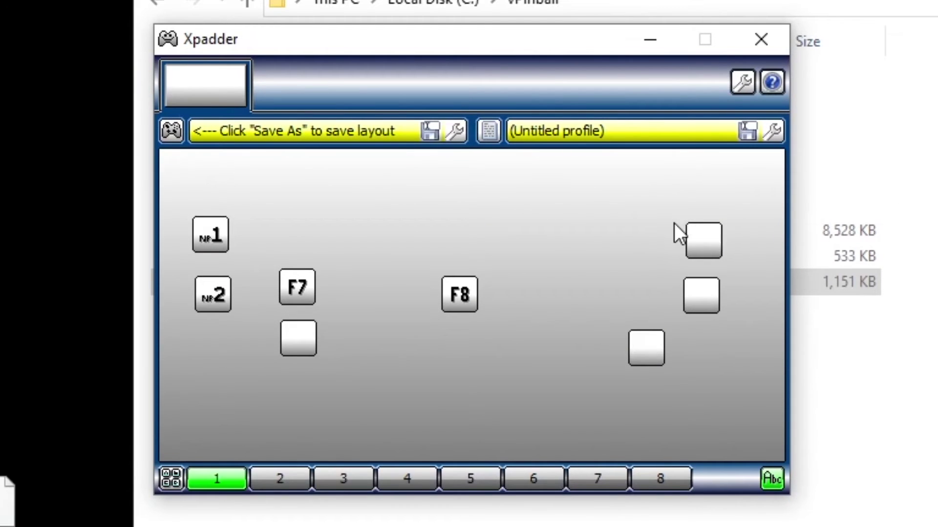
Assign the right square bracket key to Button 3 and the left square bracket key to Button 2 below it
left_click(702, 239)
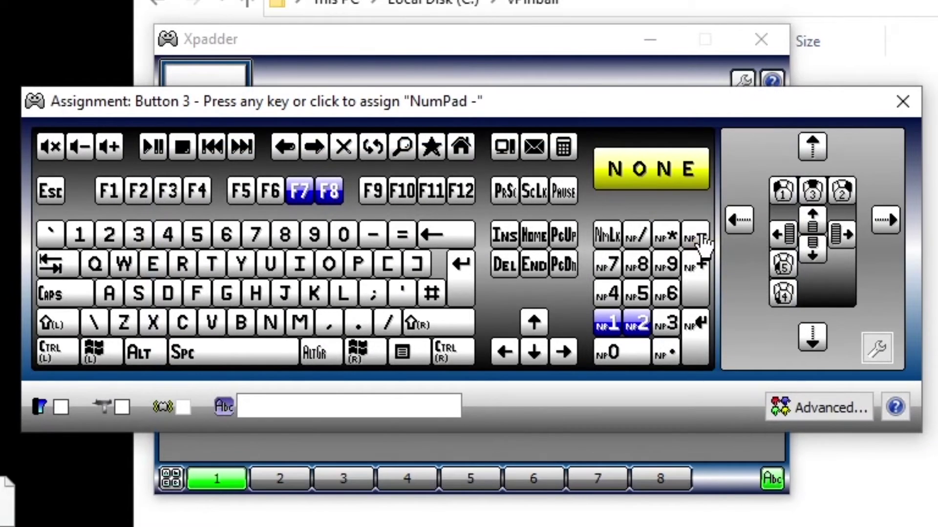
left_click(427, 268)
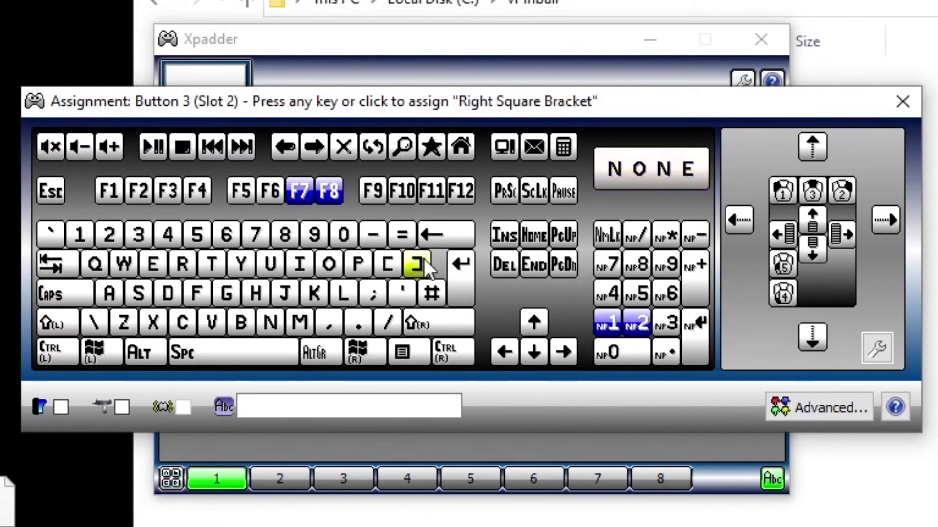
left_click(425, 263)
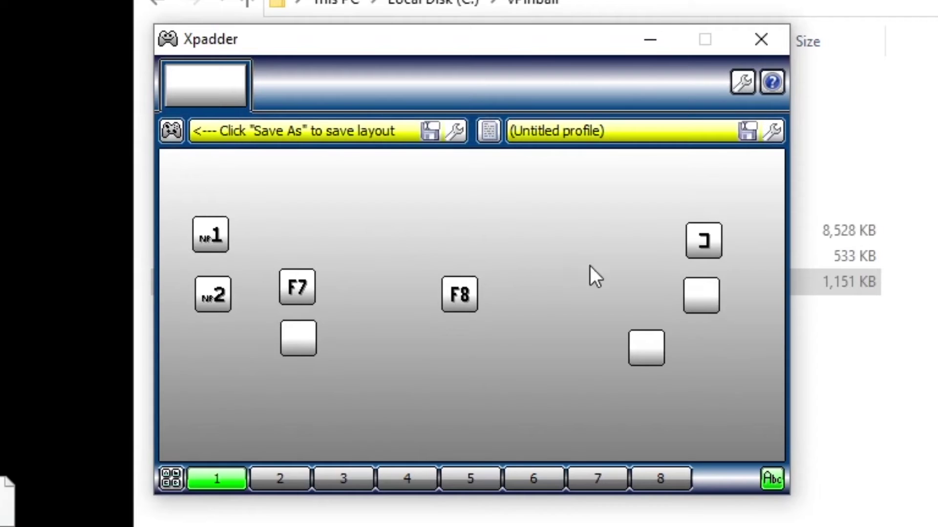
left_click(691, 294)
left_click(393, 264)
Assign the left Windows key to Button 12 and insert a 0.20 s hold delay ahead of it in the advanced assignment
left_click(288, 343)
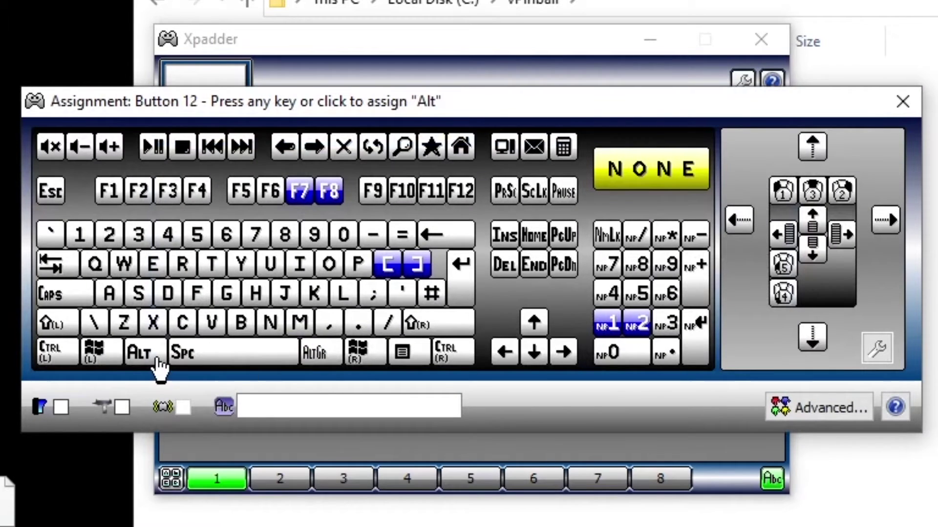
left_click(100, 354)
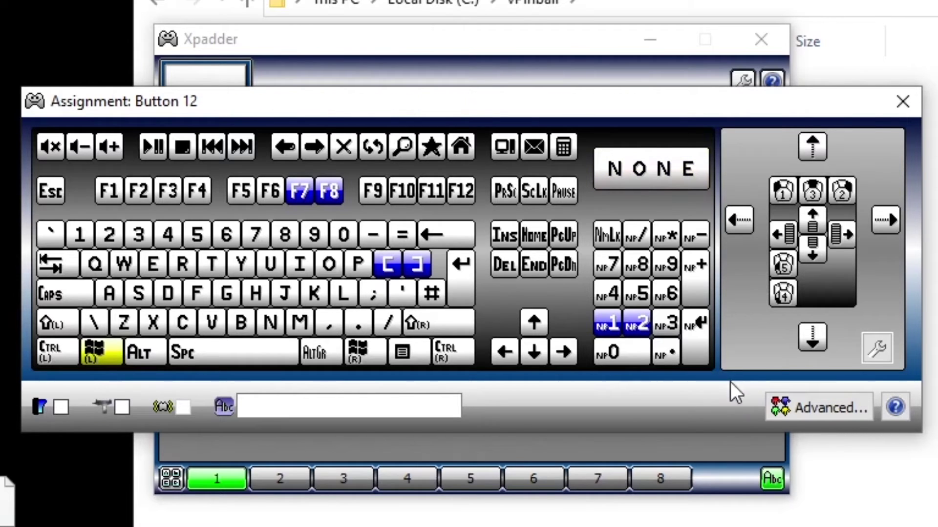
left_click(789, 405)
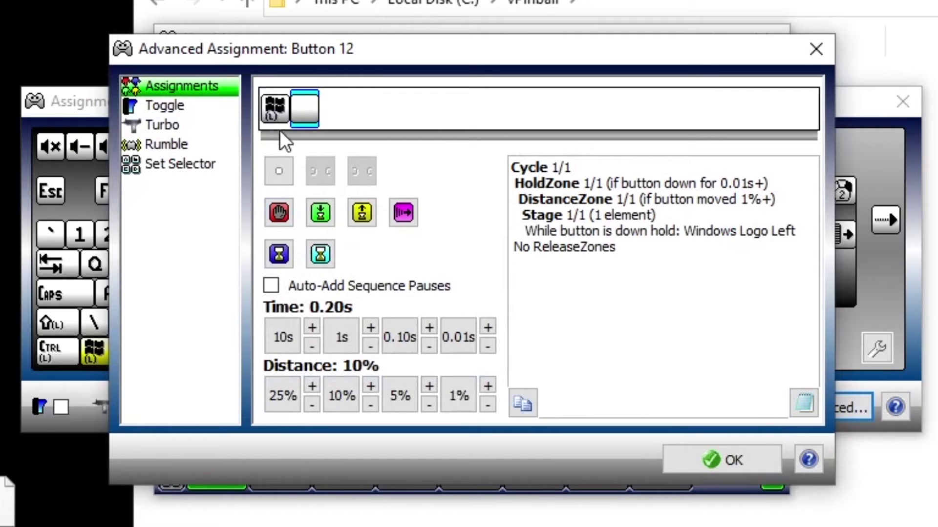
left_click(275, 108)
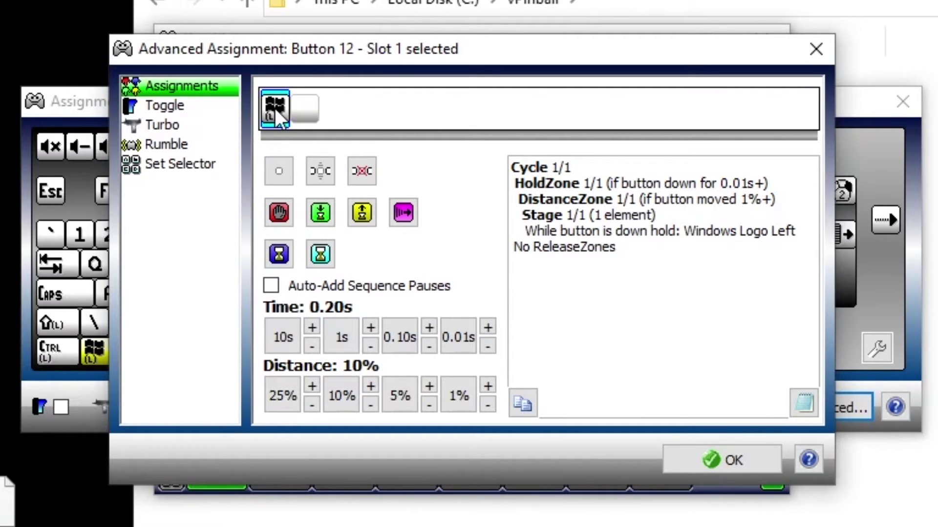
left_click(317, 171)
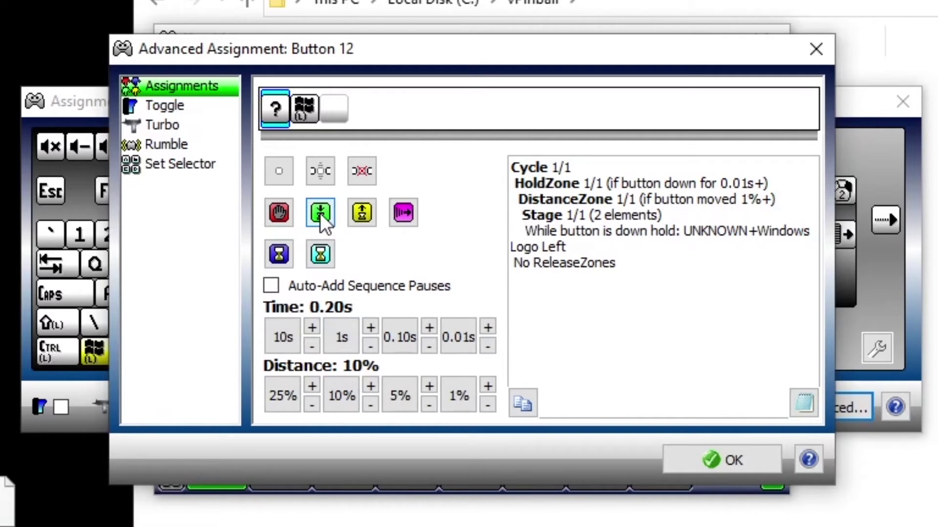
left_click(320, 213)
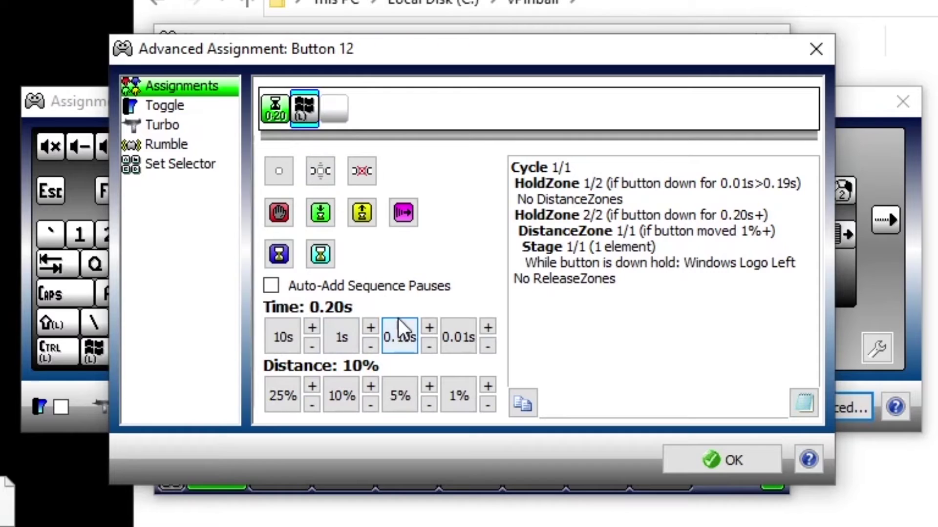
Try adjusting the hold delay's time in 0.10 s increments and return it to 0.20 s
left_click(429, 328)
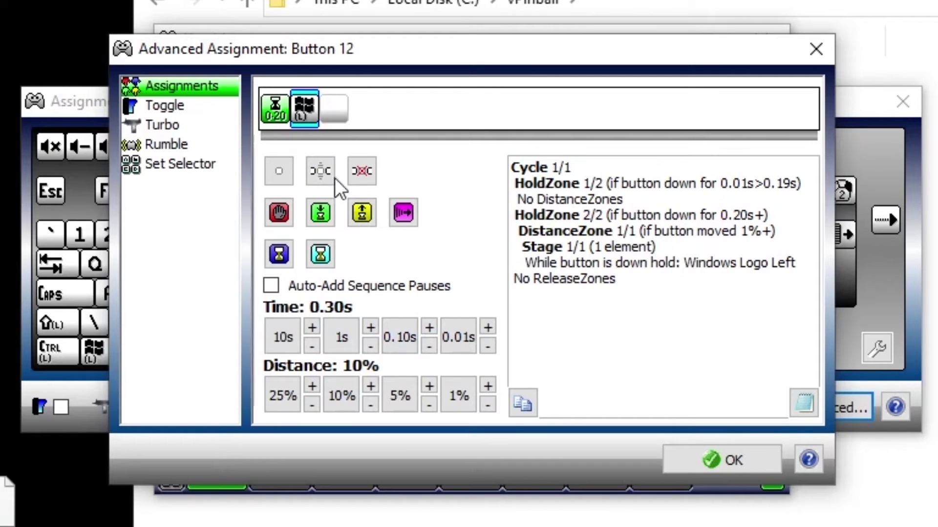
left_click(279, 106)
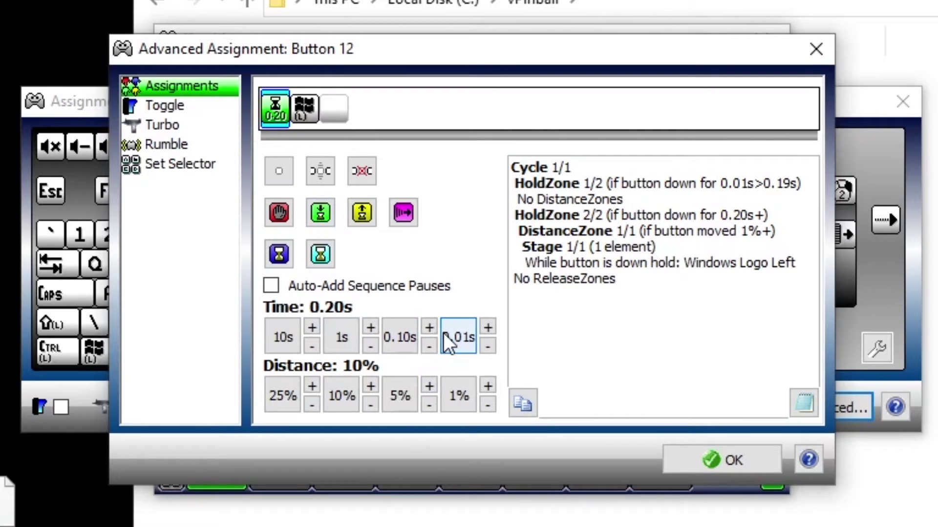
left_click(426, 346)
left_click(429, 328)
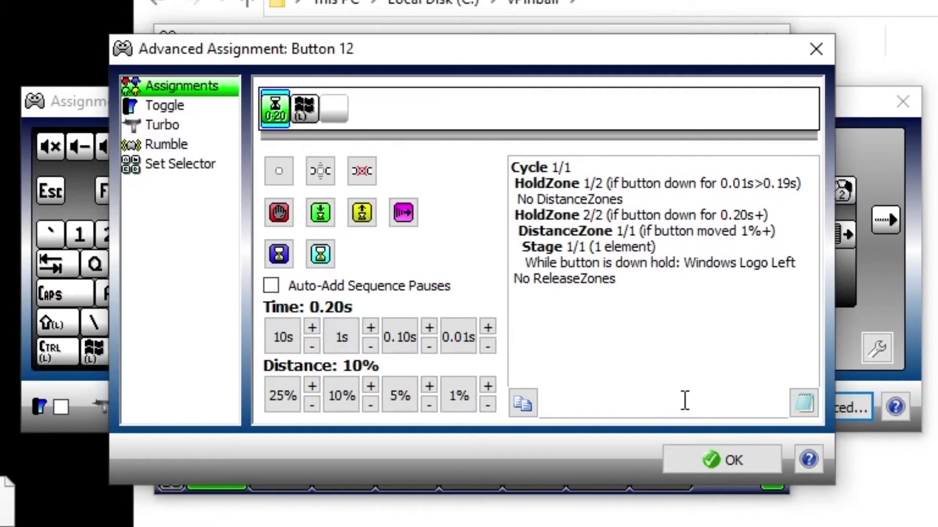
Accept the advanced assignment for Button 12 and return to the layout
left_click(722, 457)
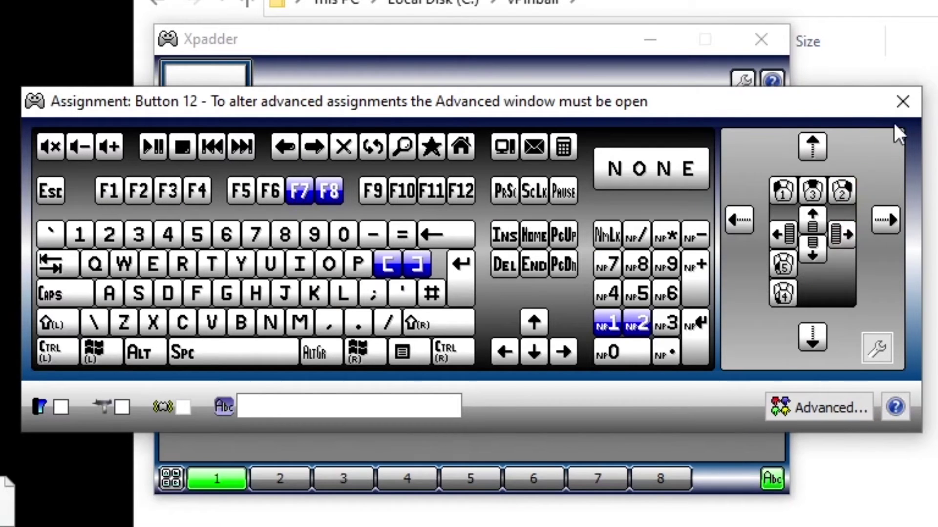
left_click(911, 100)
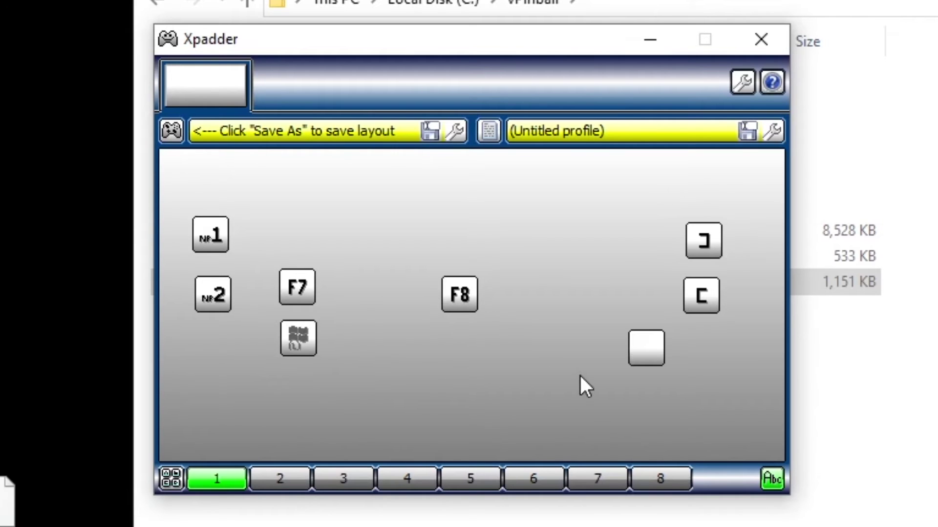
Assign the left Ctrl key to Button 1 with a 0.20 s hold delay ahead of it, and accept the assignment
left_click(637, 353)
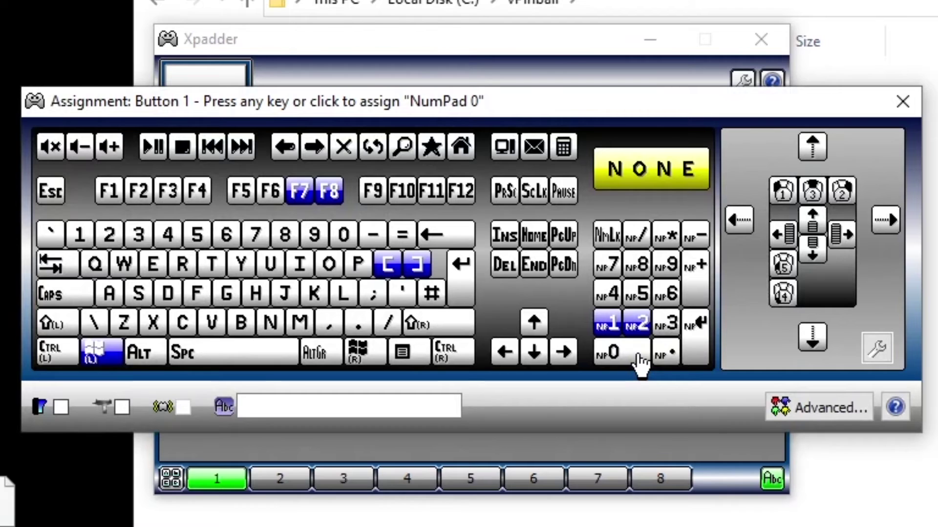
left_click(56, 354)
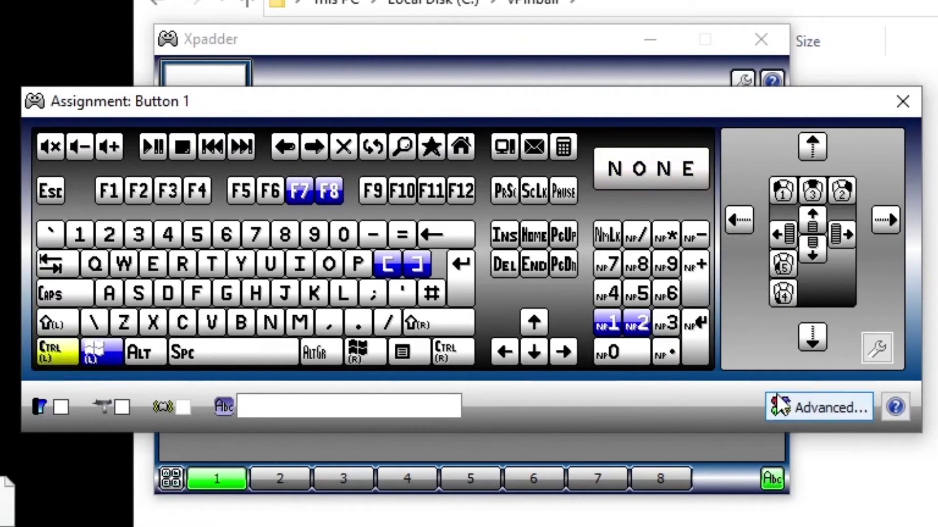
left_click(800, 408)
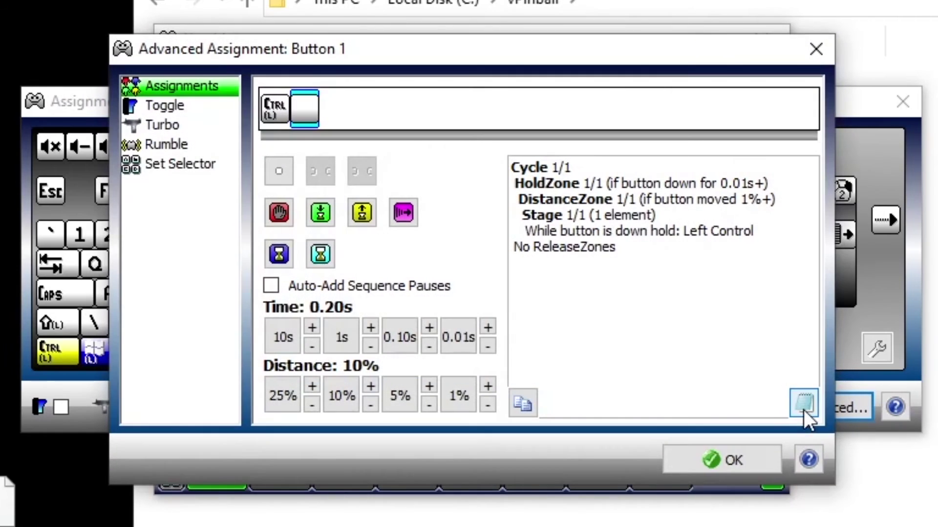
left_click(277, 112)
left_click(321, 168)
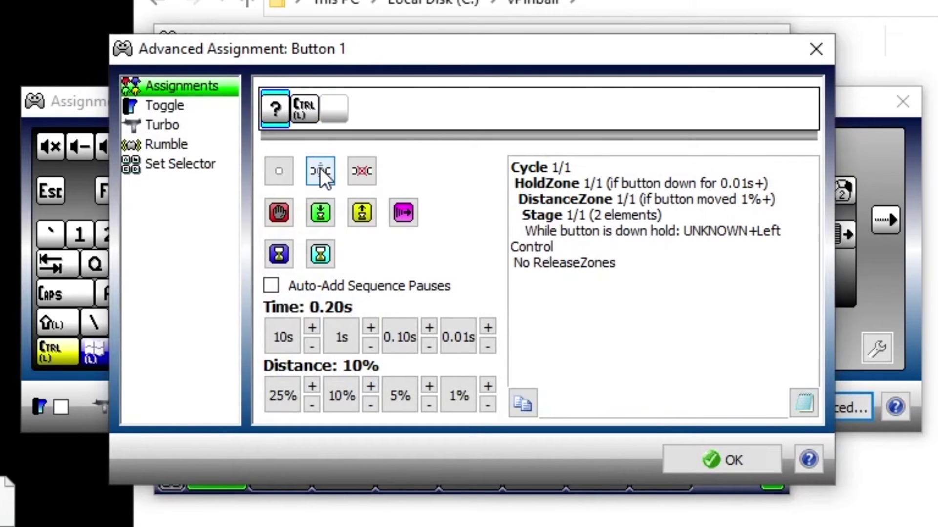
left_click(323, 211)
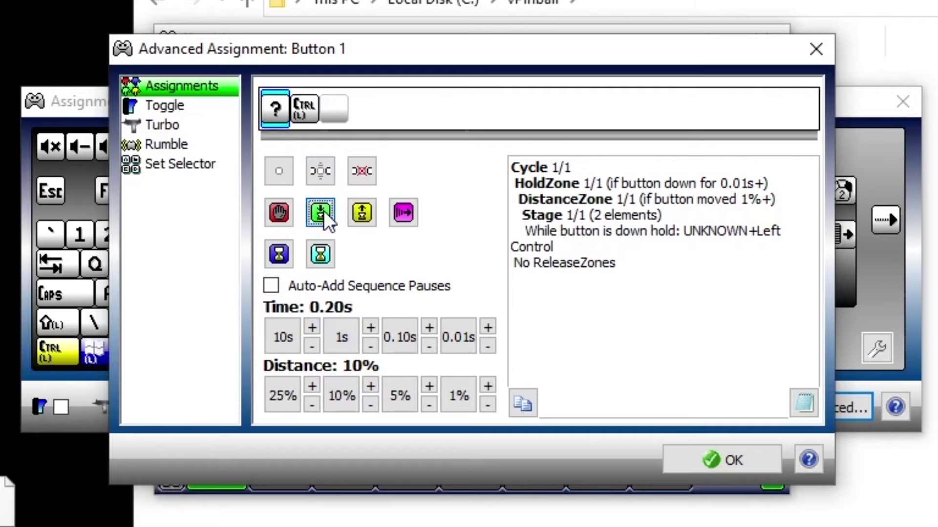
left_click(274, 112)
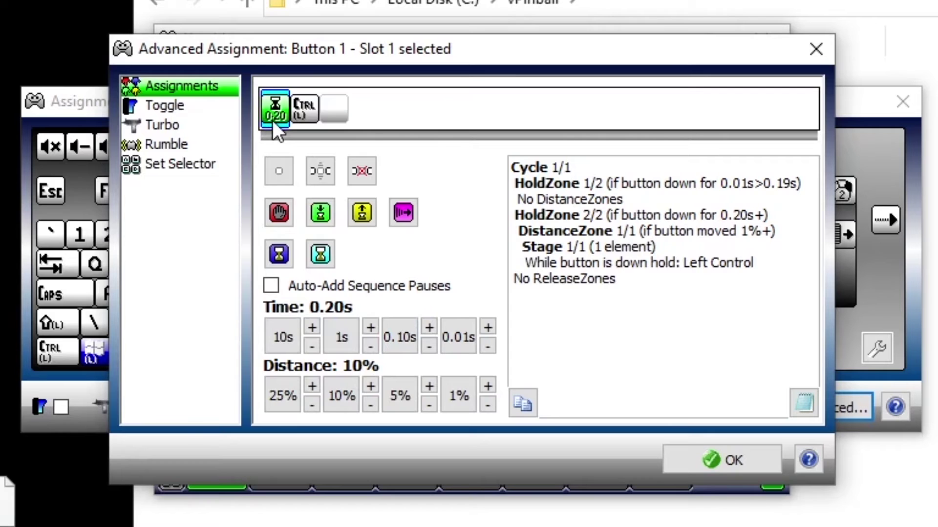
left_click(716, 455)
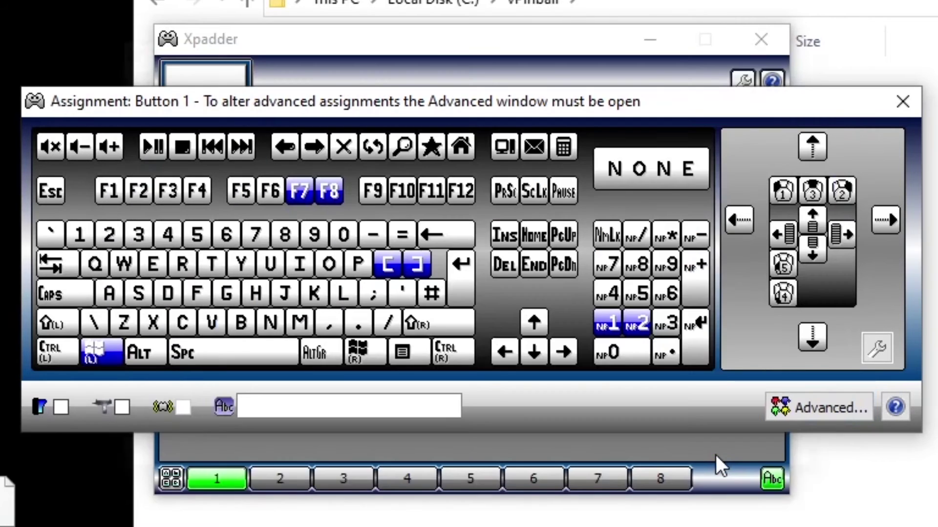
left_click(901, 101)
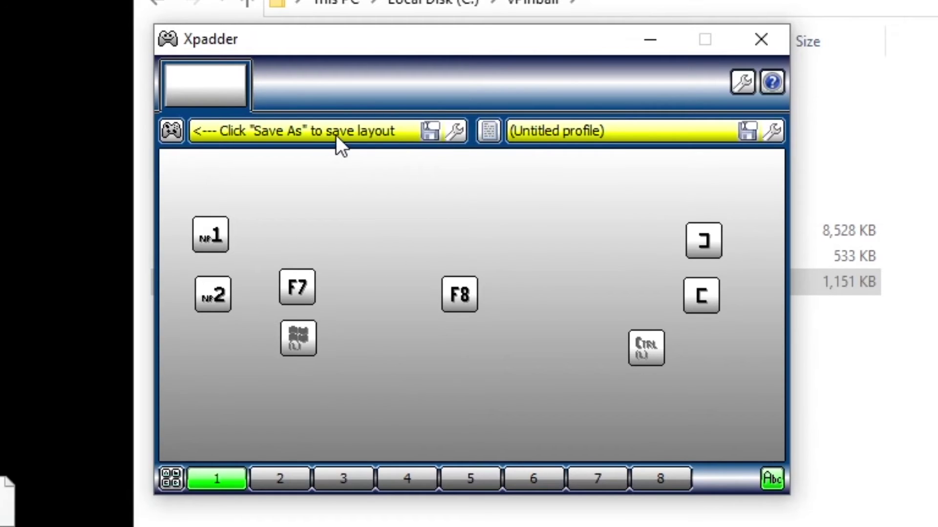
Save the controller layout as VirtuaPin Controller in the vPinball folder
left_click(172, 131)
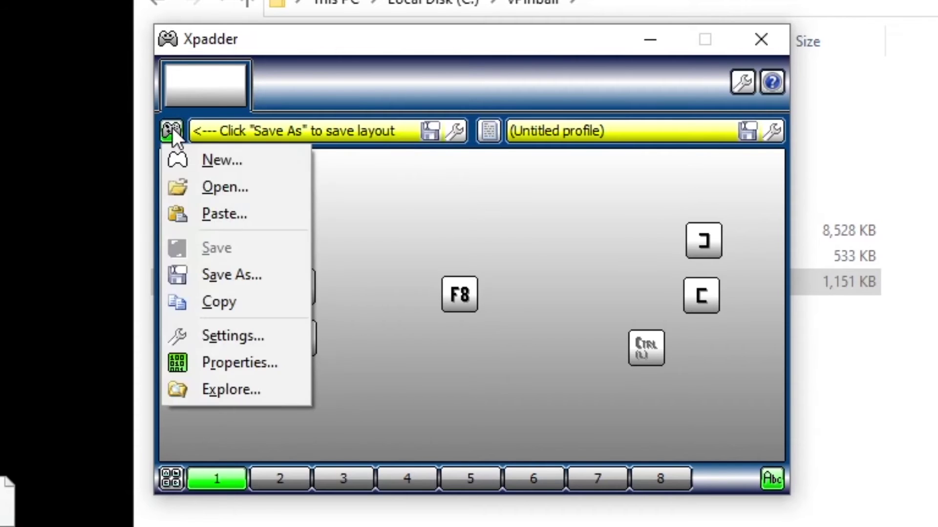
left_click(232, 271)
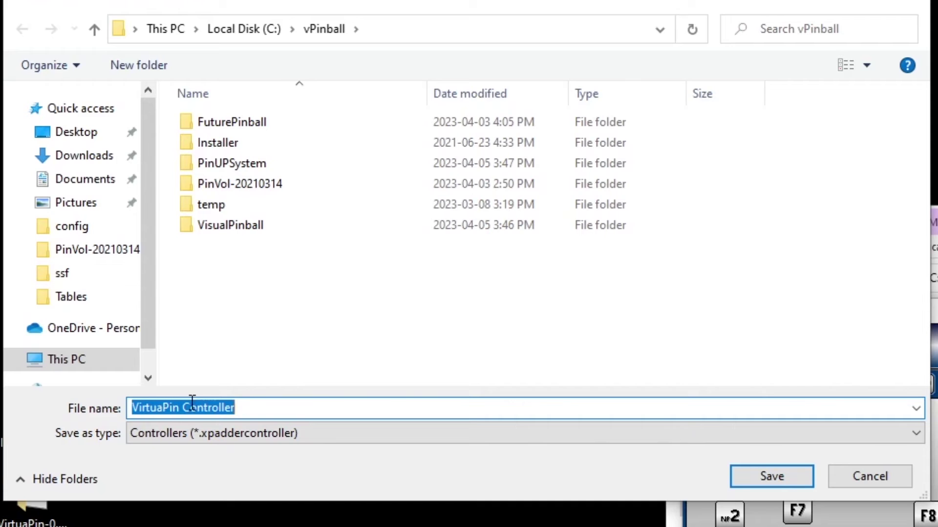
left_click(754, 478)
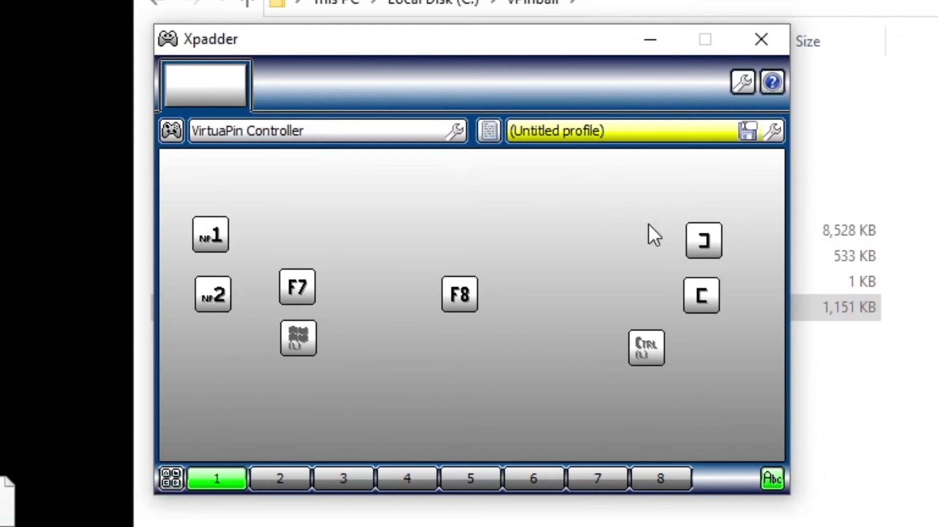
Save the key profile as "virtual pinball cabinet" in the vPinball folder and close the Xpadder window
left_click(749, 131)
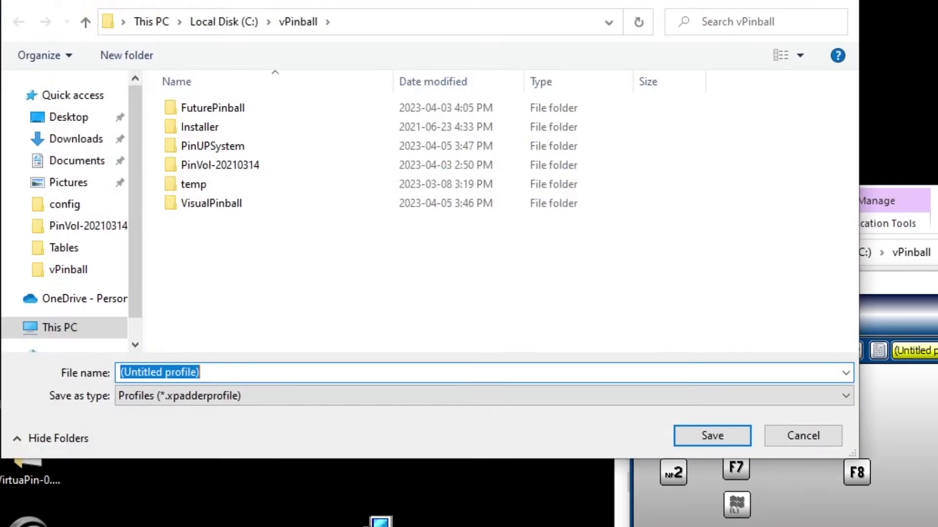
type("vir")
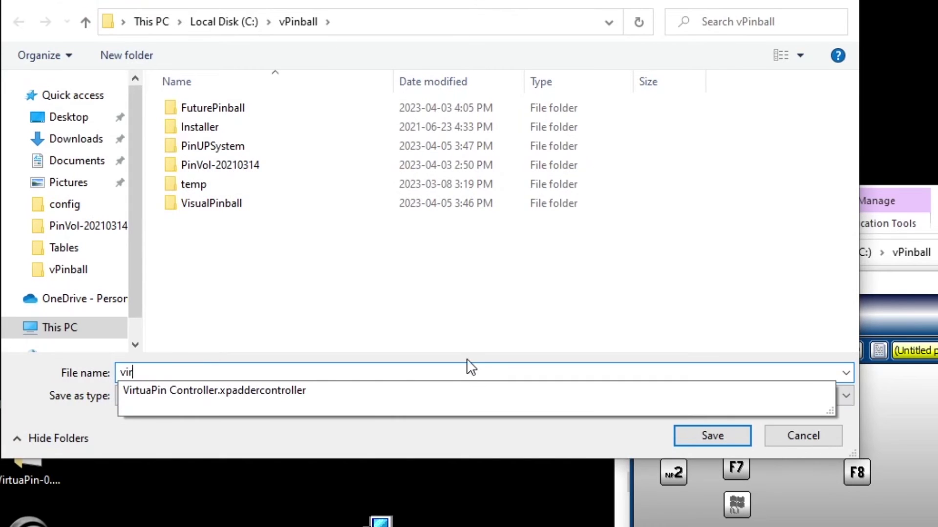
type("tual pinba")
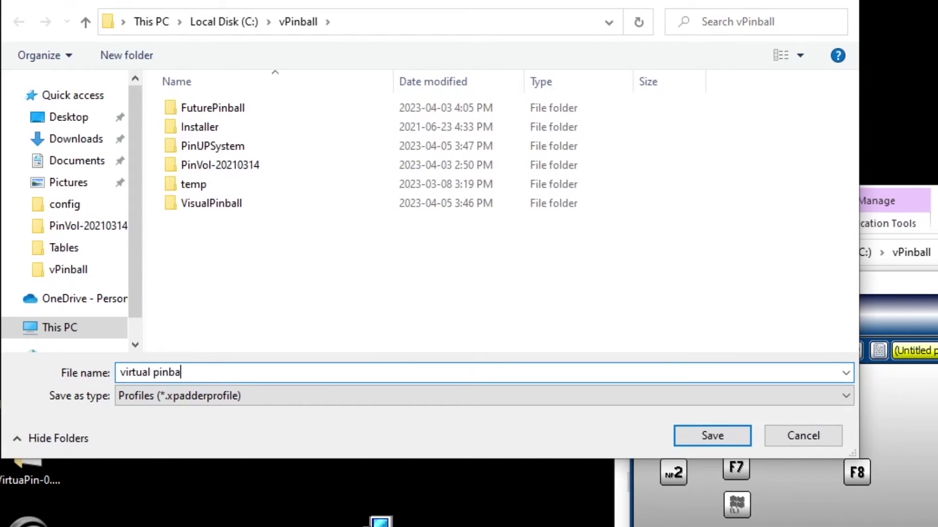
type("ll cabinet")
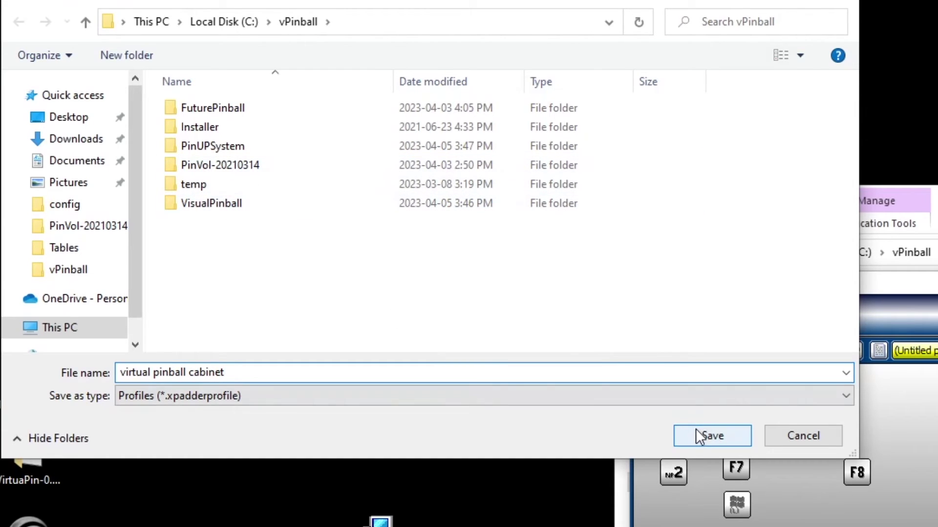
left_click(713, 436)
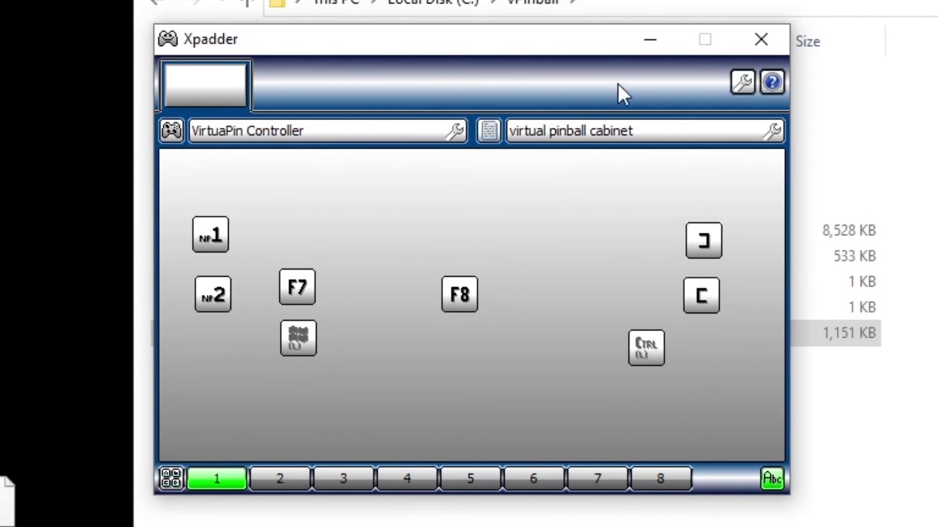
left_click(757, 39)
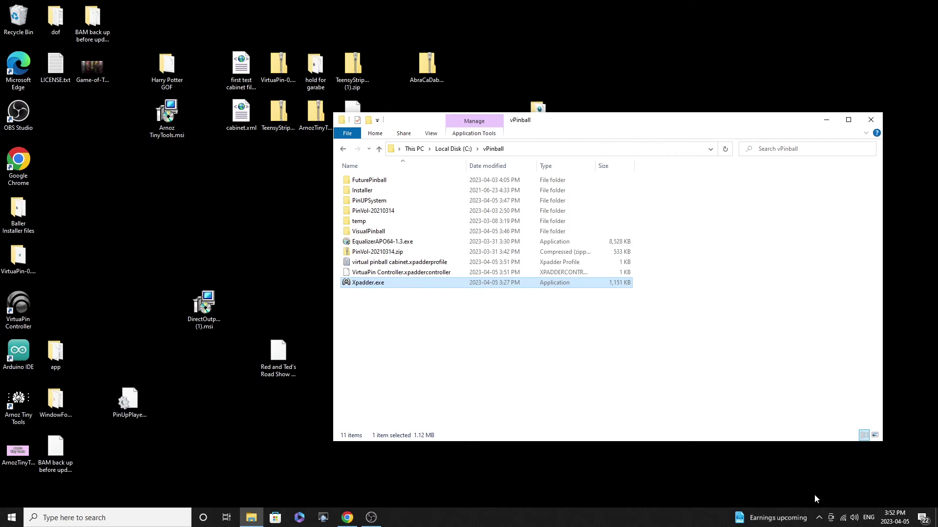
Bring up the PinVol window from the hidden tray icons and display its SSF volume key assignments
left_click(818, 518)
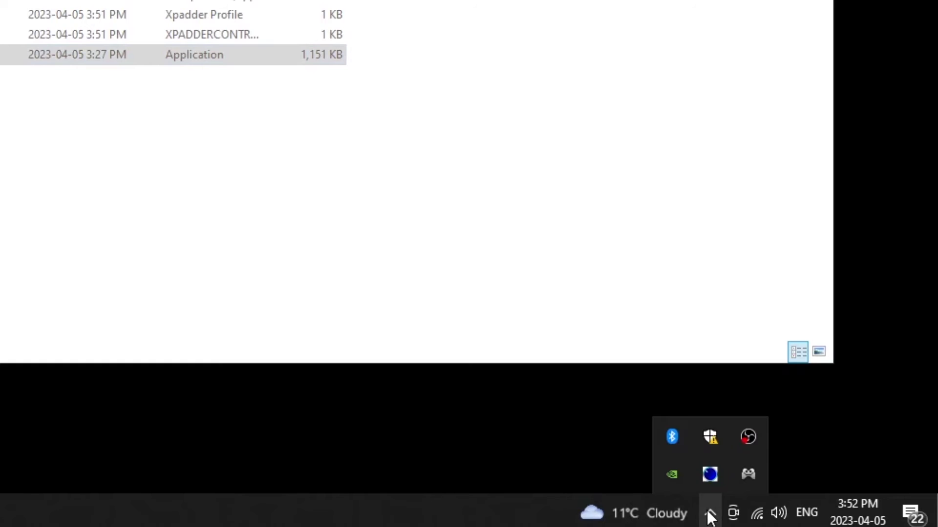
right_click(706, 474)
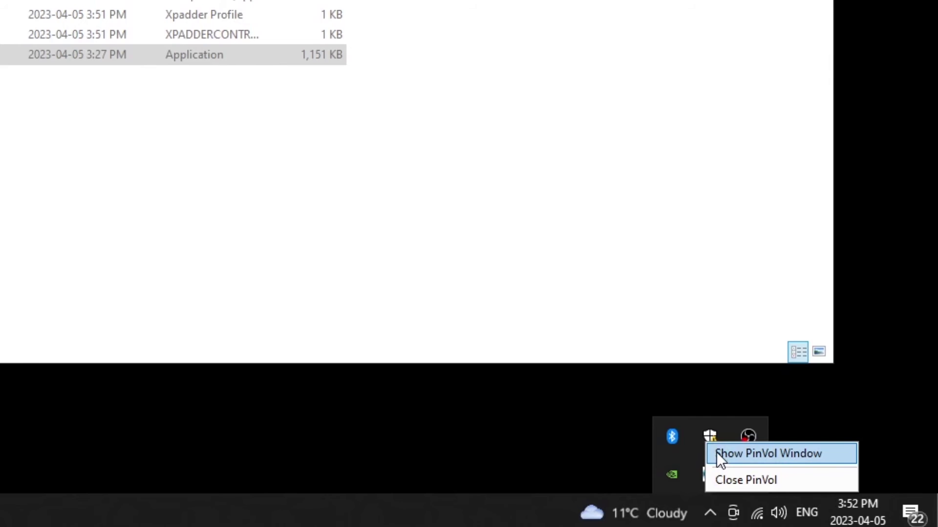
left_click(716, 452)
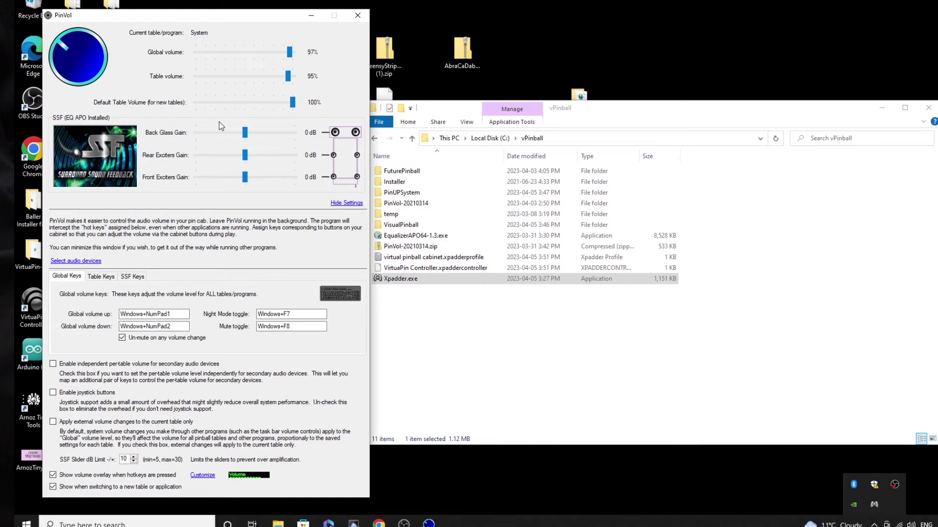
left_click(133, 276)
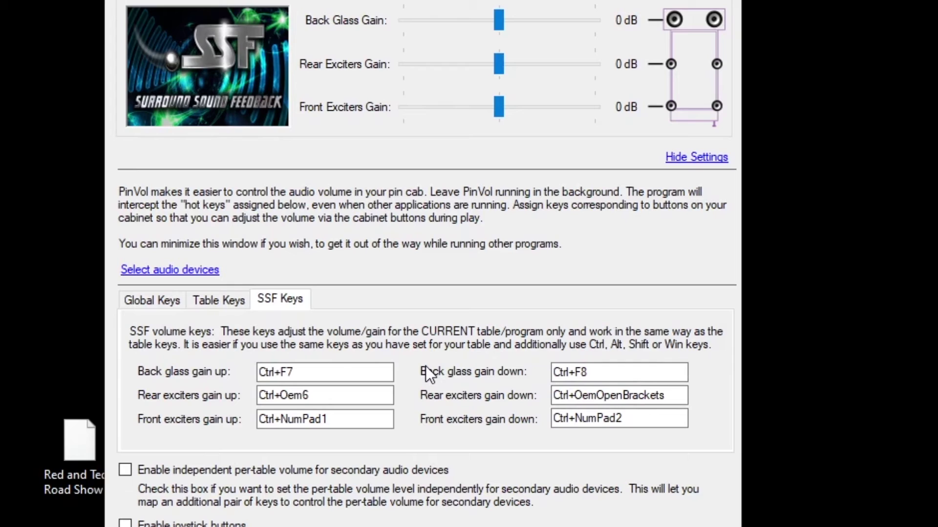
Set the back glass gain up hotkey to Ctrl+G, and reassign it to Ctrl+F7
left_click(361, 374)
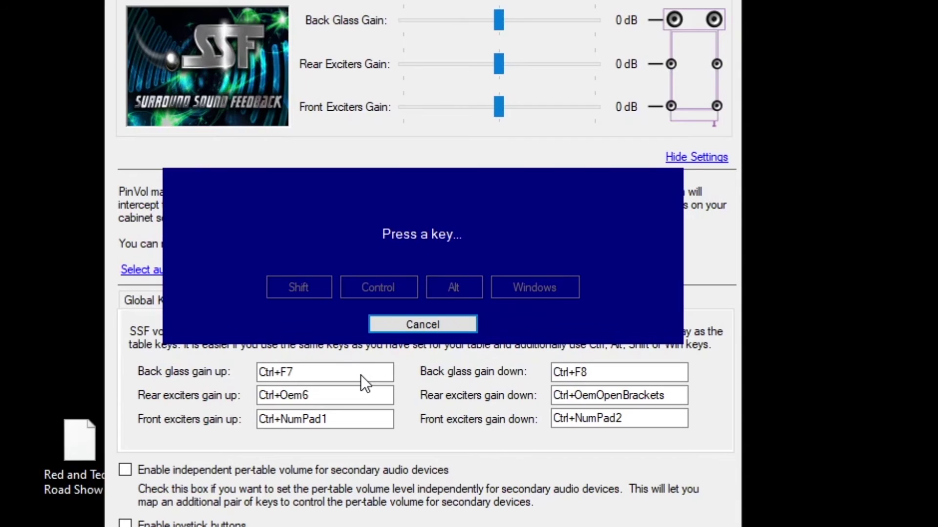
key("ctrl")
key("ctrl+g")
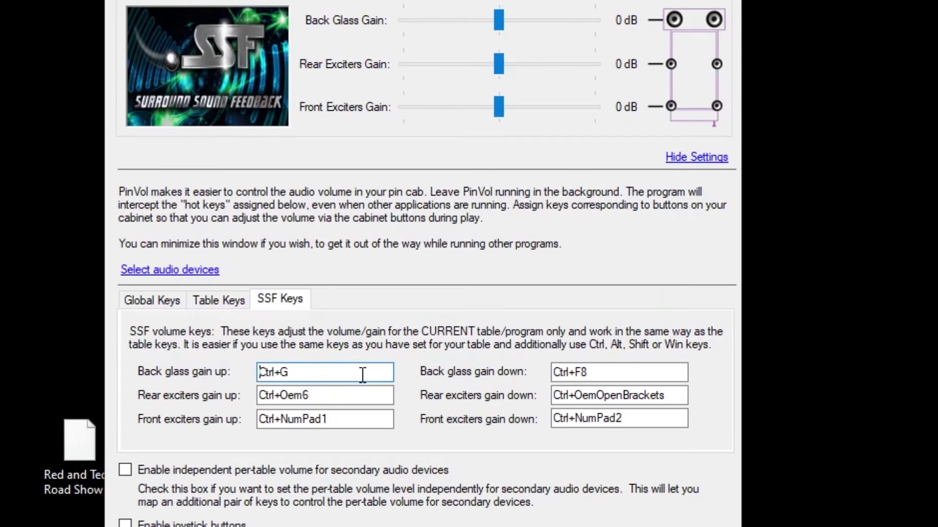
left_click(323, 372)
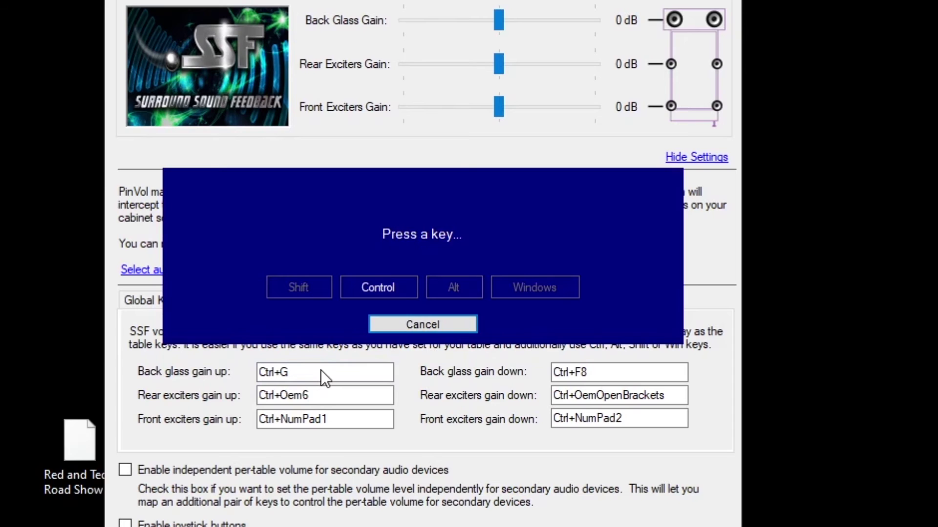
key("ctrl+F7")
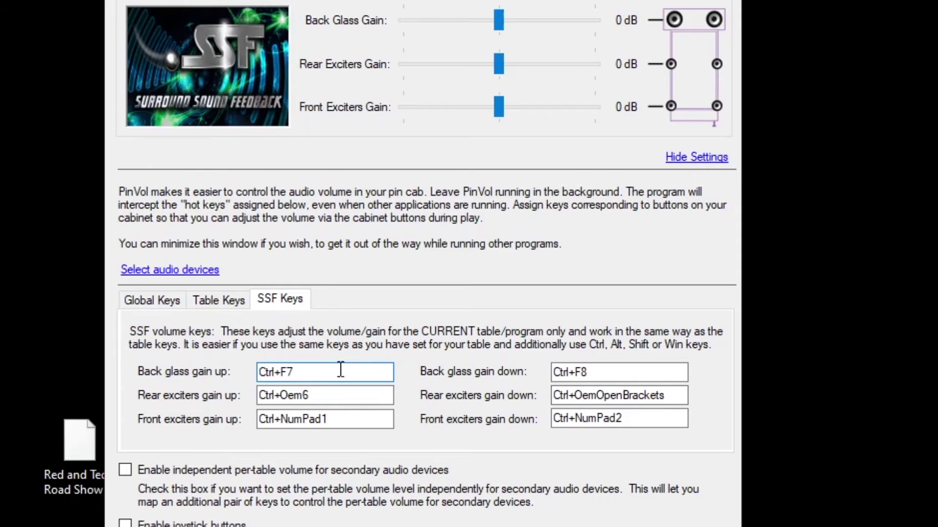
Review the table volume keys and the global volume keys in PinVol, and minimize its window
left_click(234, 307)
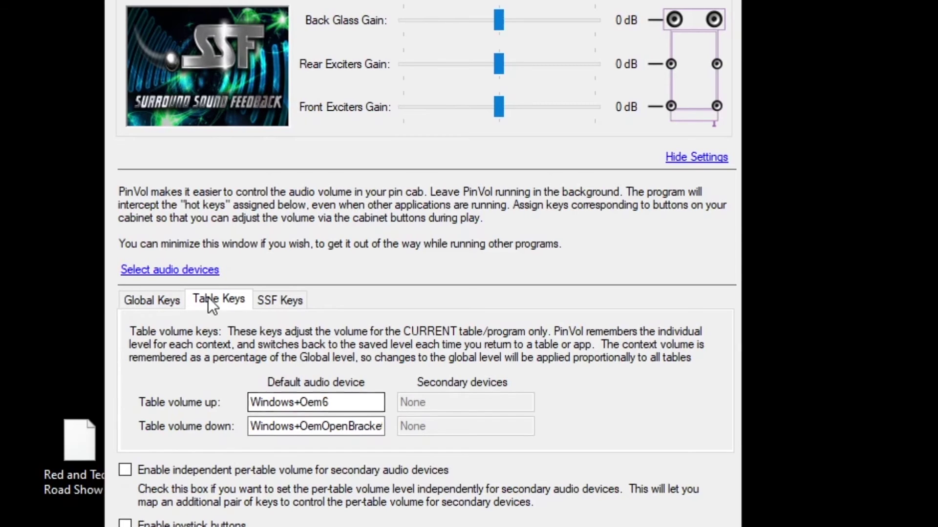
left_click(165, 299)
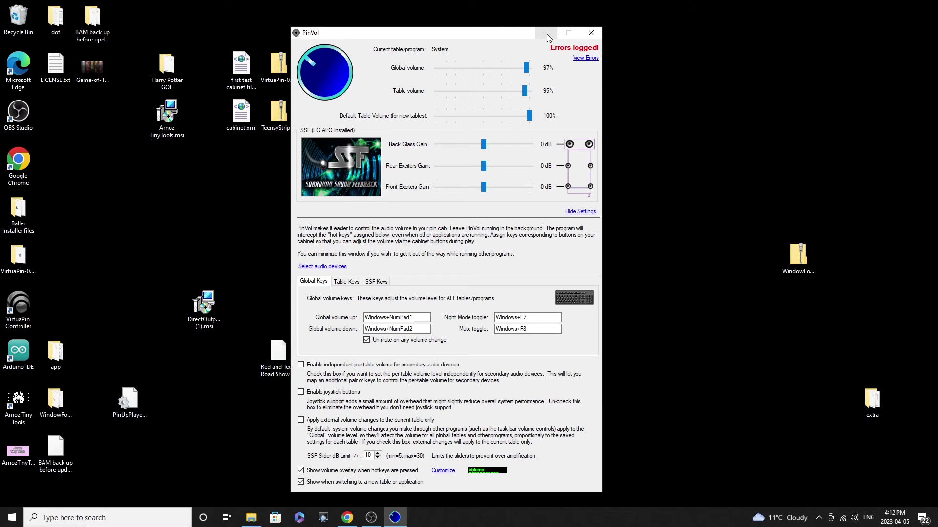
left_click(546, 34)
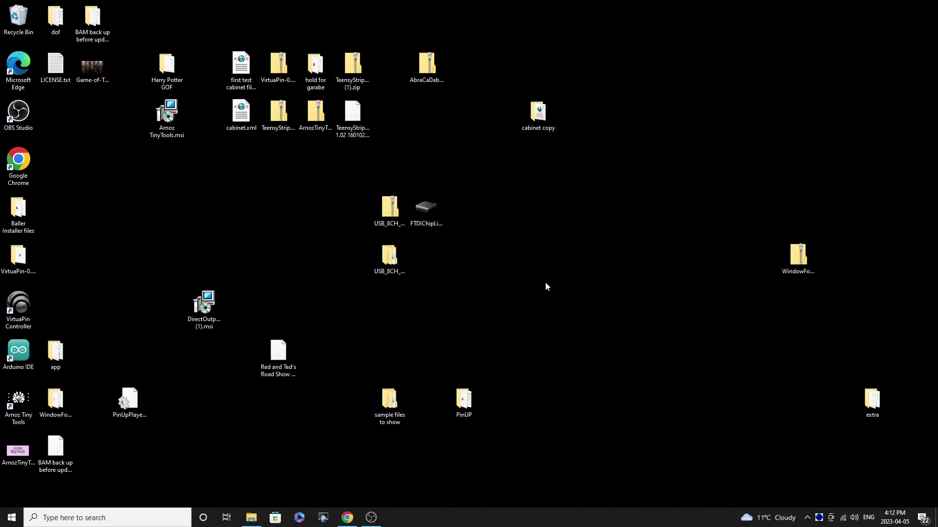
Launch the pinball front end and start the Leprechaun King table
left_click(325, 518)
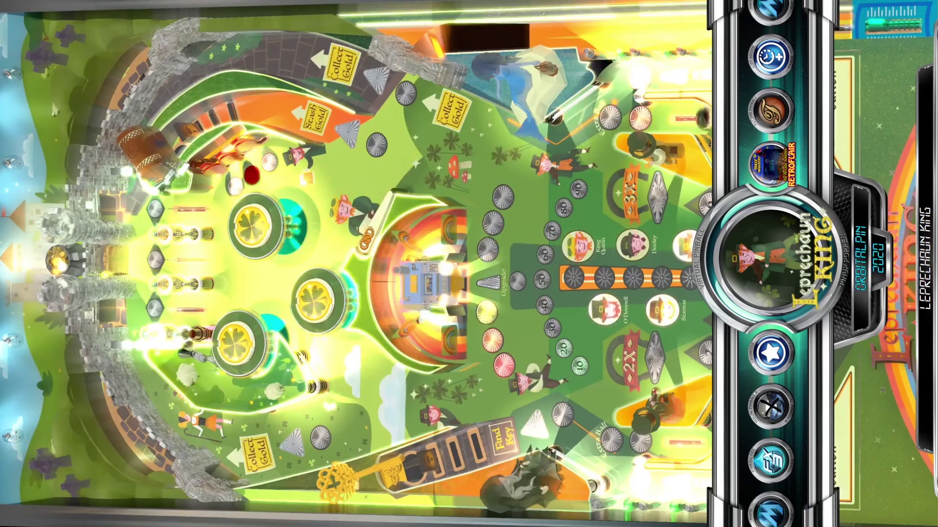
key("Return")
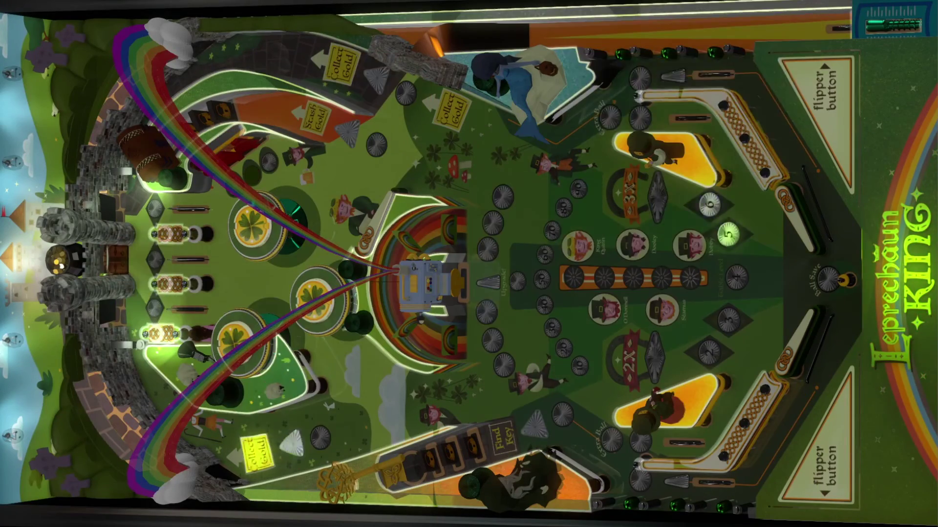
Try the global volume controls in both directions, leaving the global volume at 98%
key("minus")
key("equal")
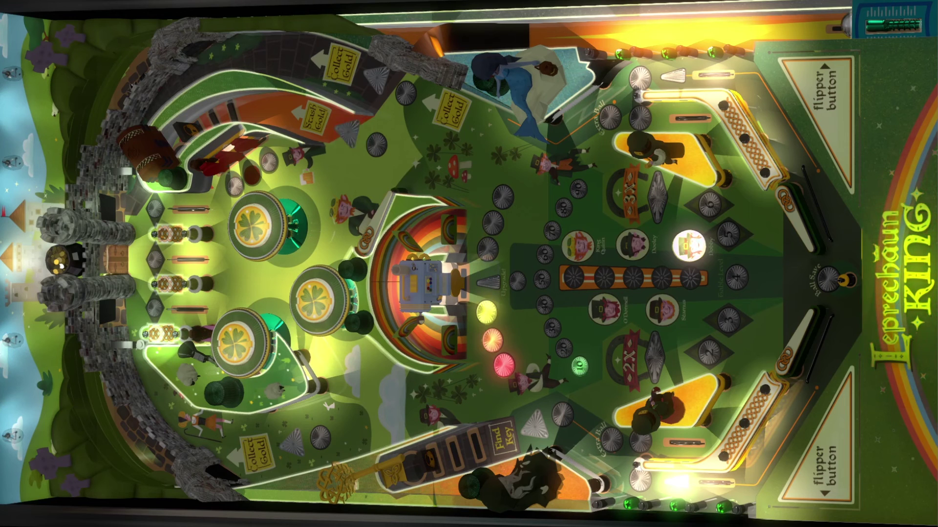
key("equal")
key("equal")
key("equal")
key("minus")
key("minus")
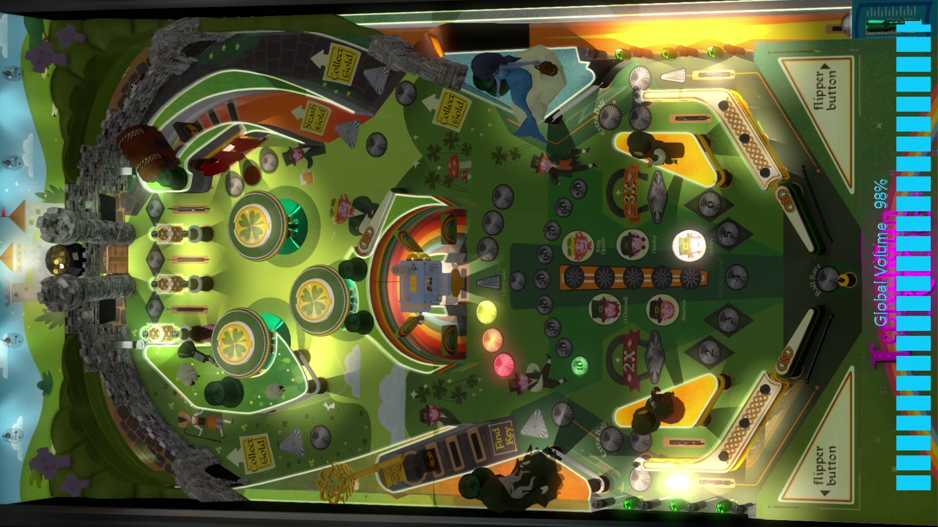
Lower the table volume and raise it back to 100%, and toggle mute on and off
key("shift+minus")
key("shift+minus")
key("shift+minus")
key("shift+minus")
key("shift+equal")
key("shift+equal")
key("shift+equal")
key("shift+equal")
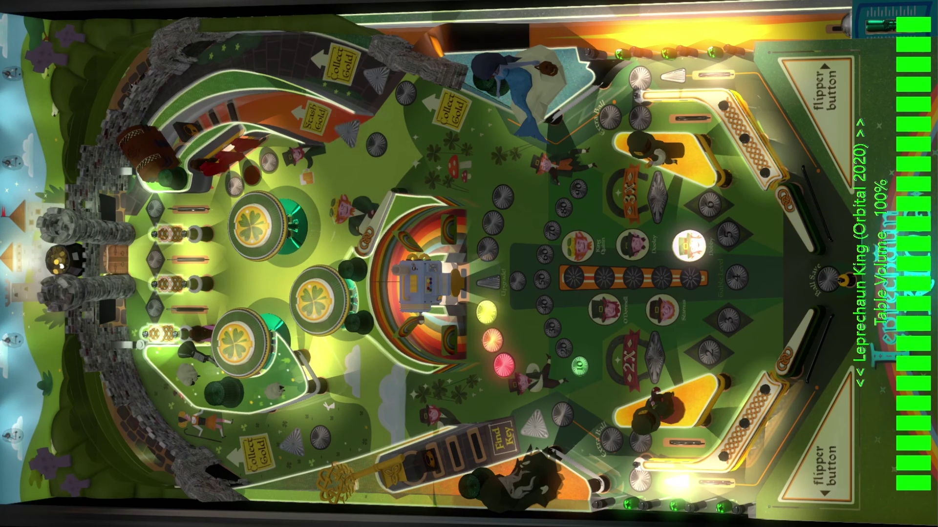
key("shift+m")
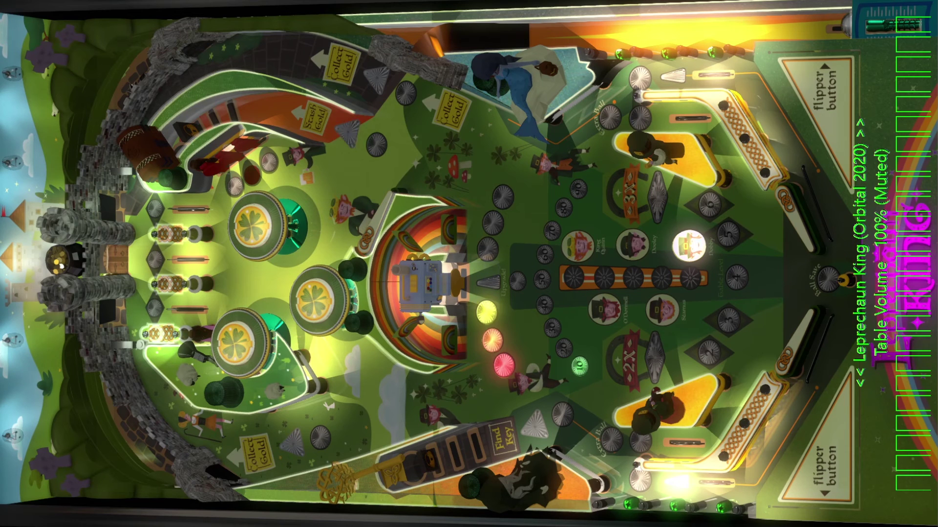
key("shift+m")
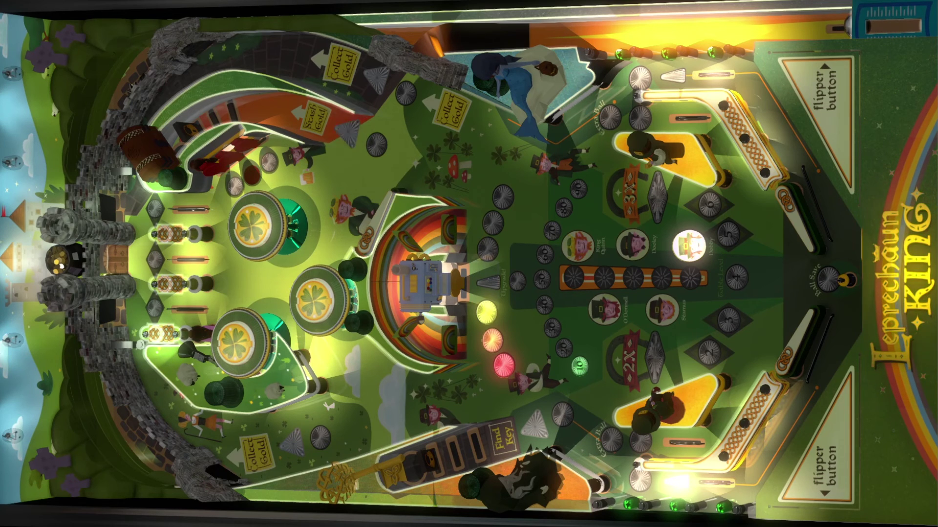
Raise the SSF front exciters gain to 10 dB and lower it all the way to -10 dB
key("shift+Up")
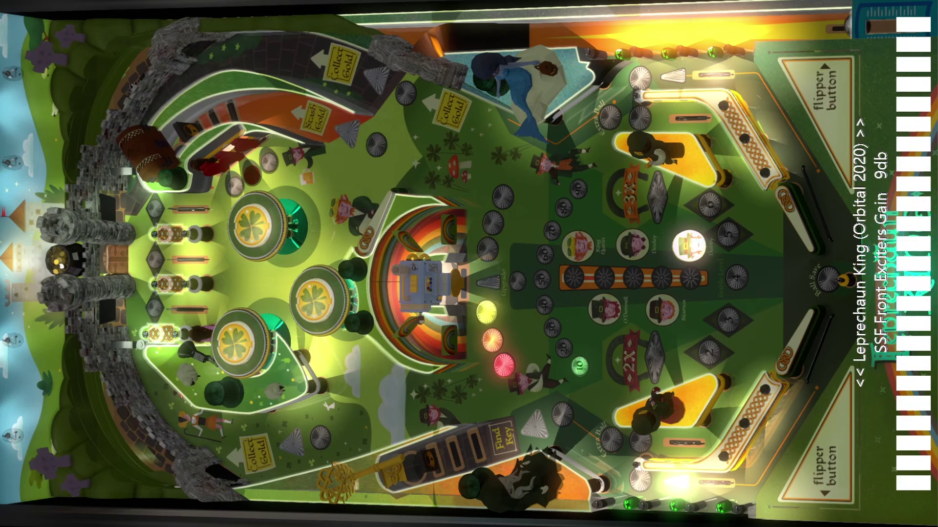
key("Control_R")
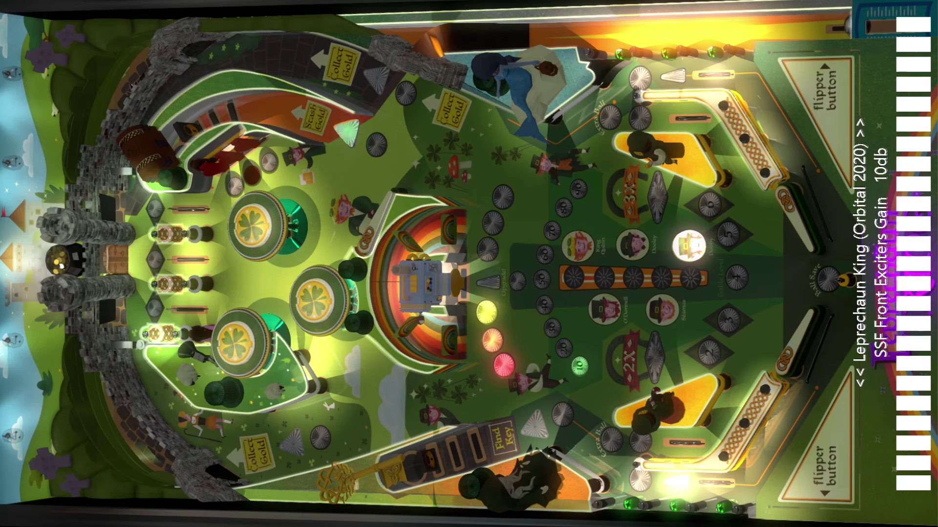
key("Control_L")
key("Control_L")
key("Control_L")
key("Control_L")
key("Control_L")
key("Control_L")
key("Control_L")
key("Control_L")
key("Control_L")
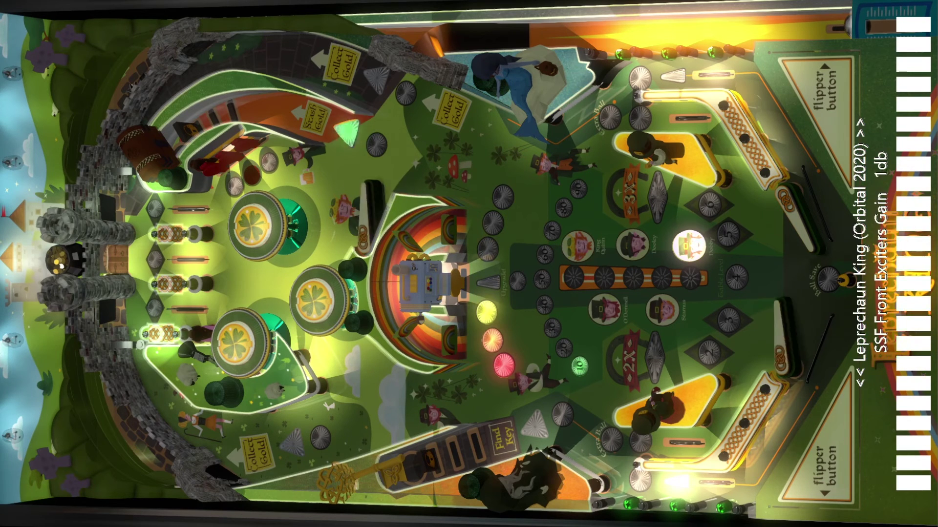
key("Control_L")
key("Control_L")
key("Control_L")
key("Control_L")
key("Control_L")
key("Control_L")
key("Control_L")
key("Control_L")
key("Control_L")
key("Control_L")
key("Control_L")
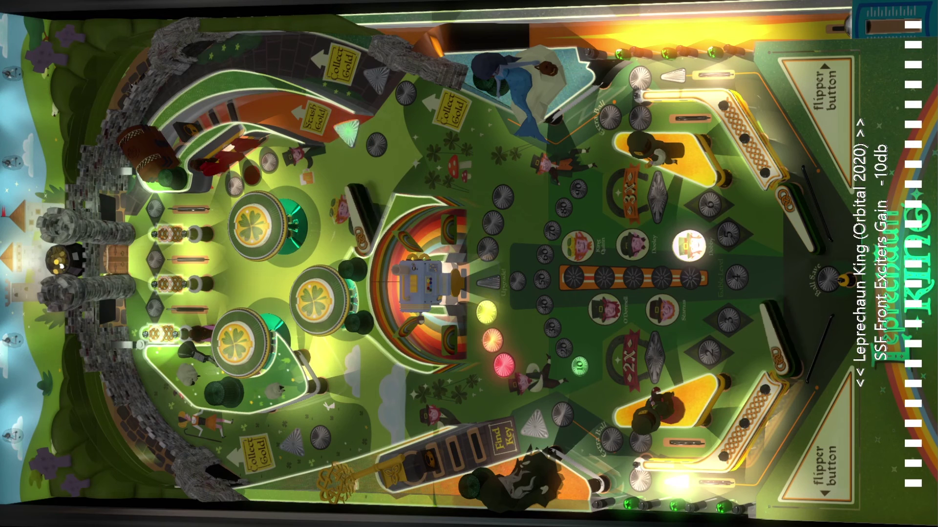
Raise the SSF front exciters gain to 3 dB
key("Control_L")
key("Control_R")
key("Control_R")
key("Control_R")
key("Control_R")
key("Control_R")
key("Control_R")
key("Control_R")
key("Control_R")
key("Control_R")
key("Control_R")
key("Control_R")
key("Control_R")
key("Control_R")
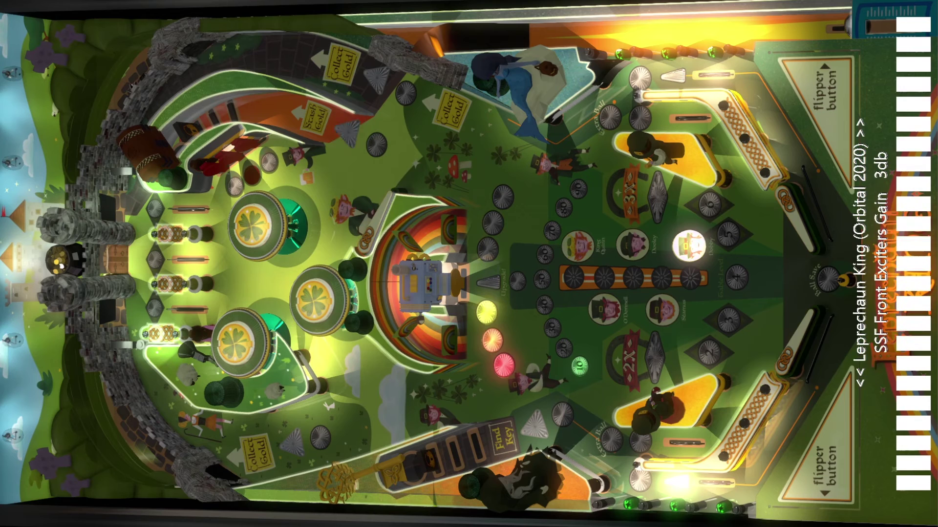
Adjust the SSF rear exciters gain up and down, leaving it at 2 dB
key("Control_R")
key("Control_R")
key("Control_R")
key("Shift_R")
key("Control_L")
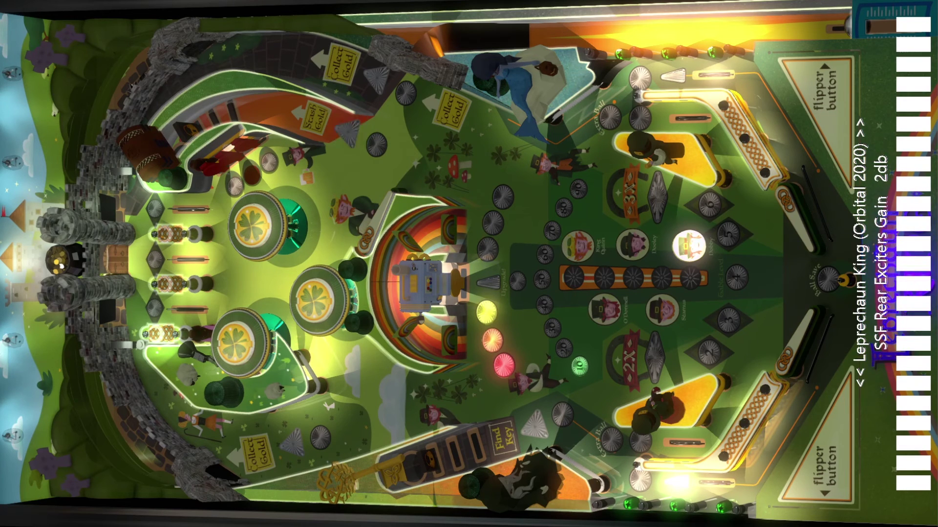
Raise the SSF back glass gain to 5 dB and bring it back down slightly
key("Shift_R")
key("Control_R")
key("Control_R")
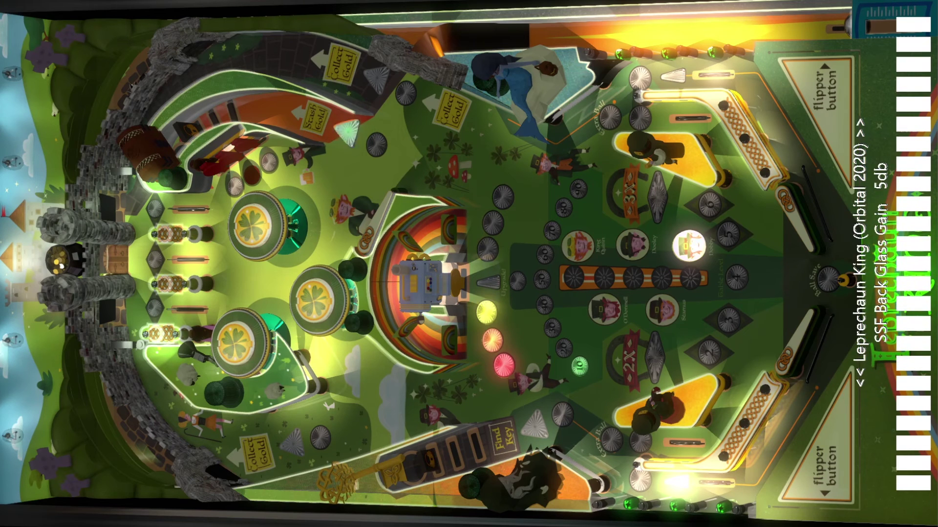
key("Control_L")
key("Control_L")
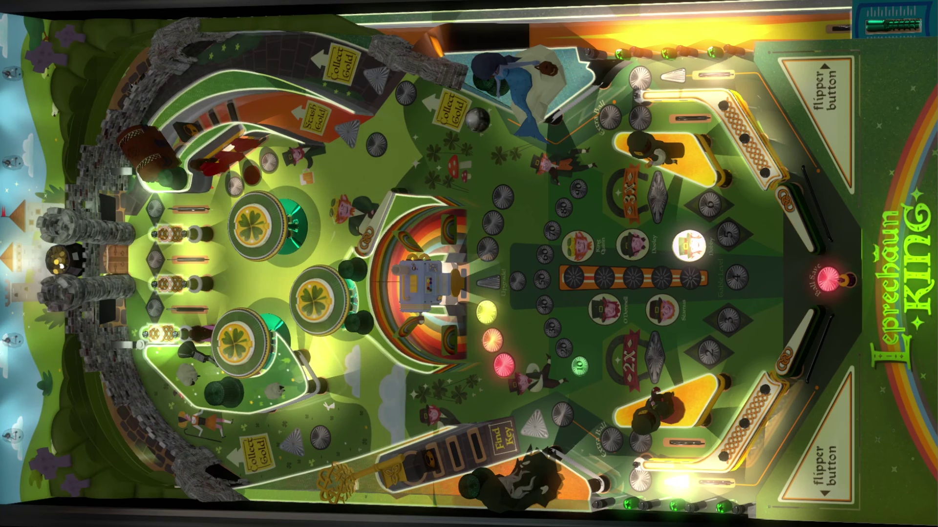
Exit the table to the desktop and show the hidden tray icons to check which background programs are running
key("Escape")
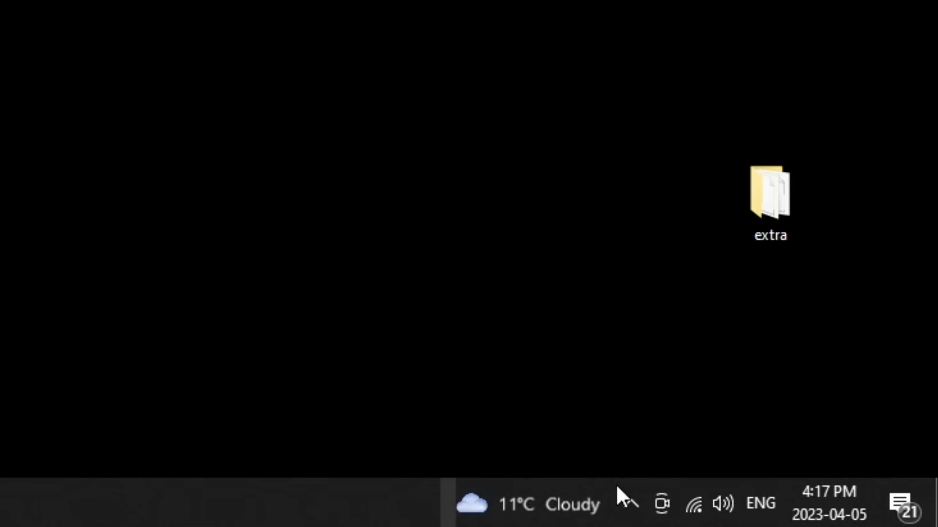
left_click(630, 500)
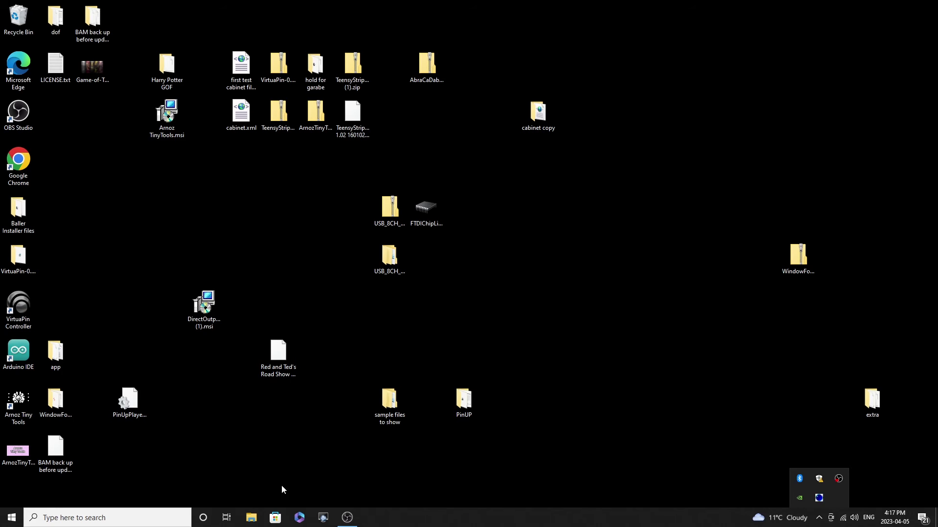
Open the vPinball folder and create a shortcut to Xpadder.exe in it
right_click(254, 519)
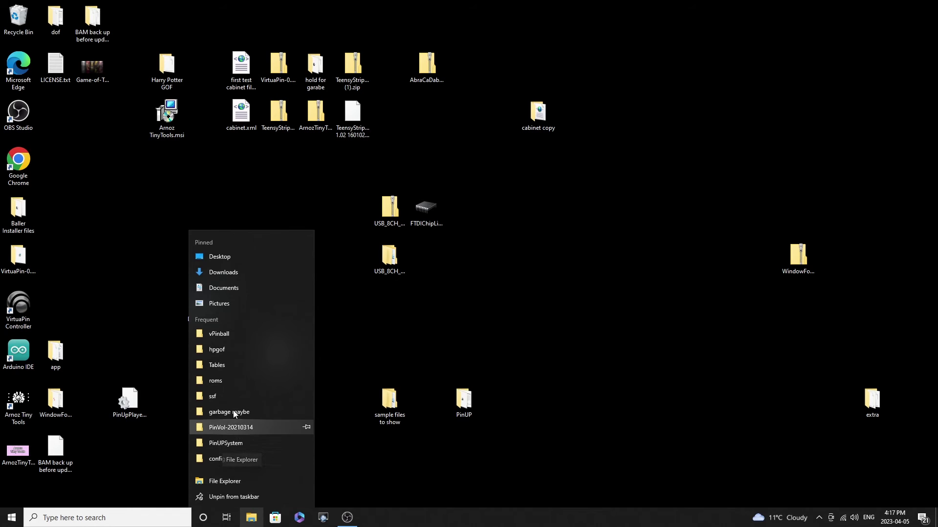
left_click(226, 333)
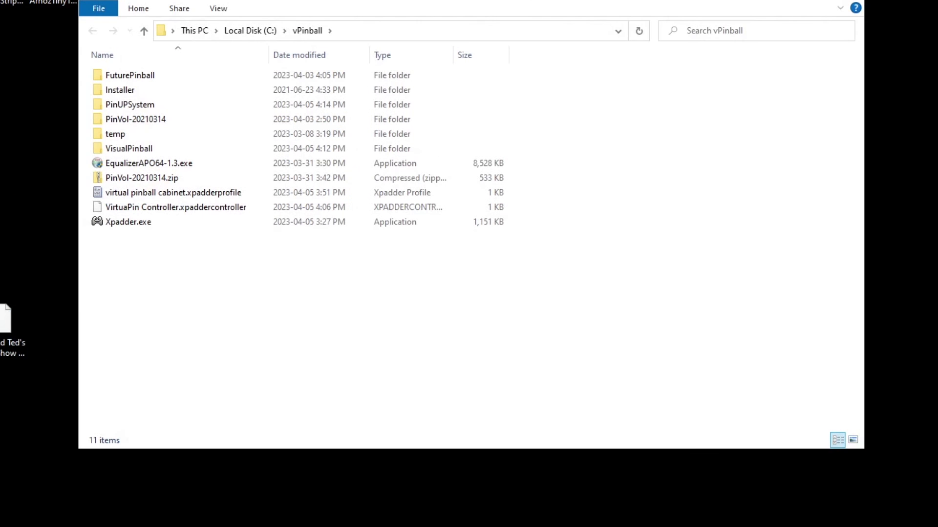
right_click(131, 225)
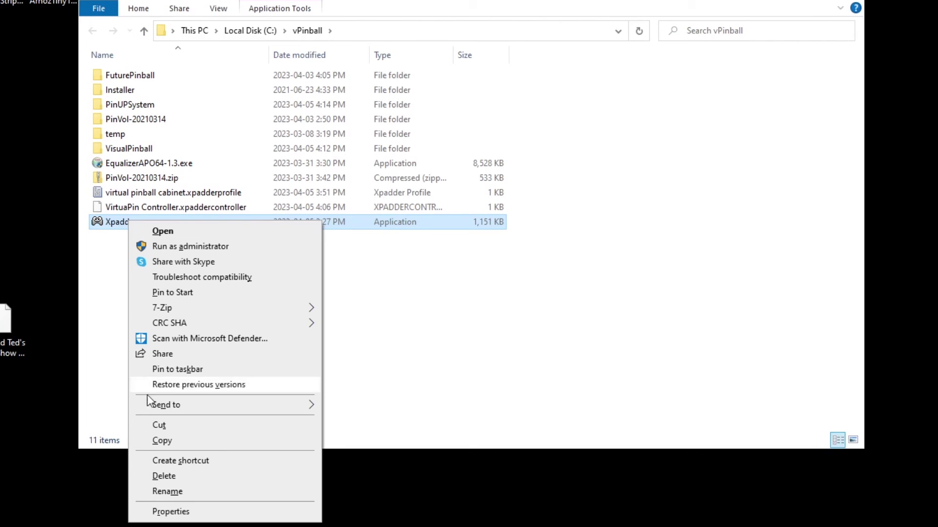
left_click(175, 461)
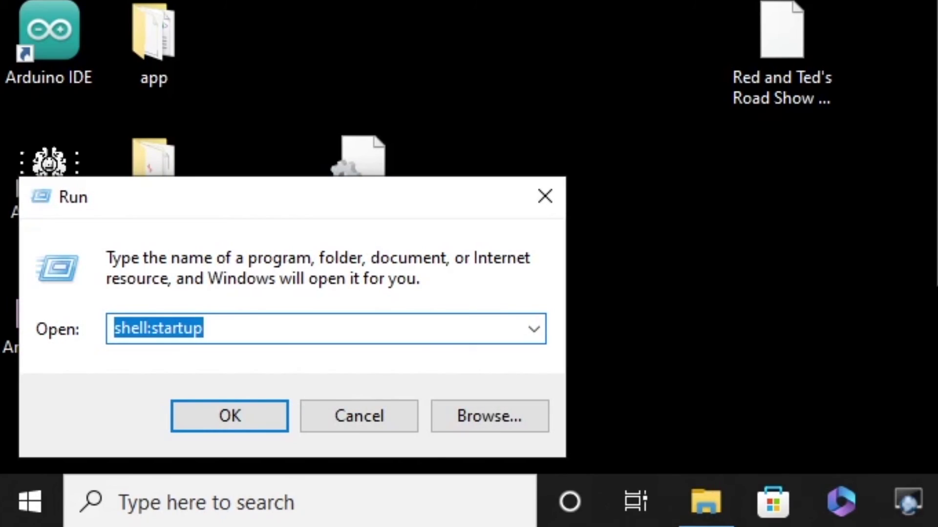
Open the Windows Startup folder by running shell:startup, and place its window below the vPinball file list
left_click(316, 328)
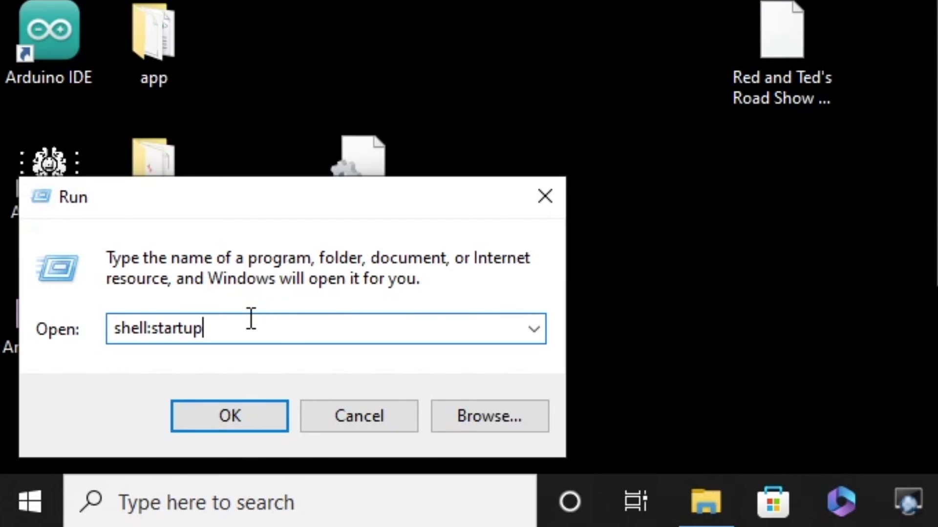
left_click(229, 420)
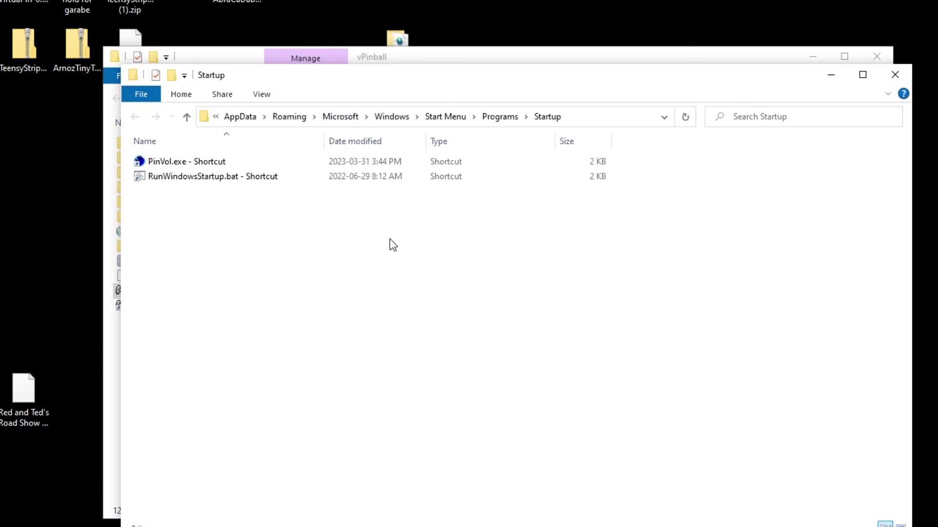
left_click_drag(433, 80, 349, 348)
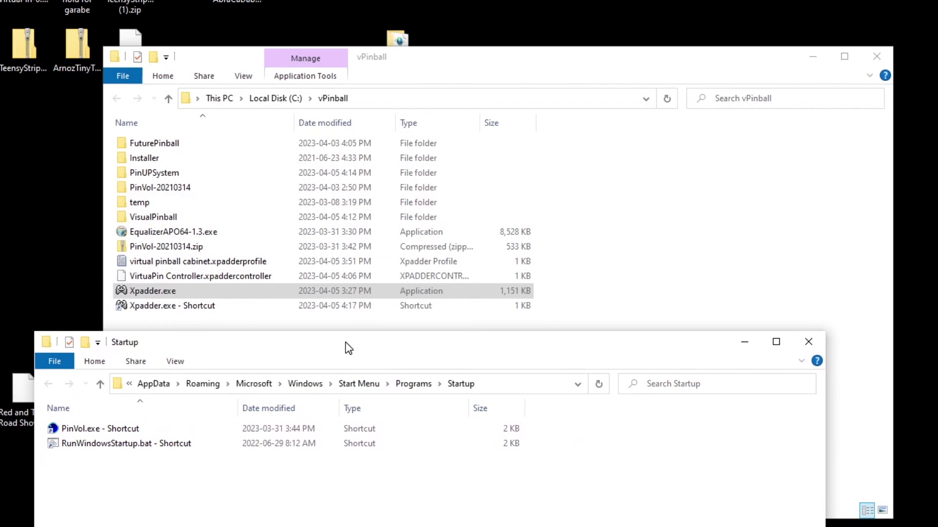
Move the Xpadder.exe shortcut from the vPinball folder into the Windows Startup folder
right_click(180, 306)
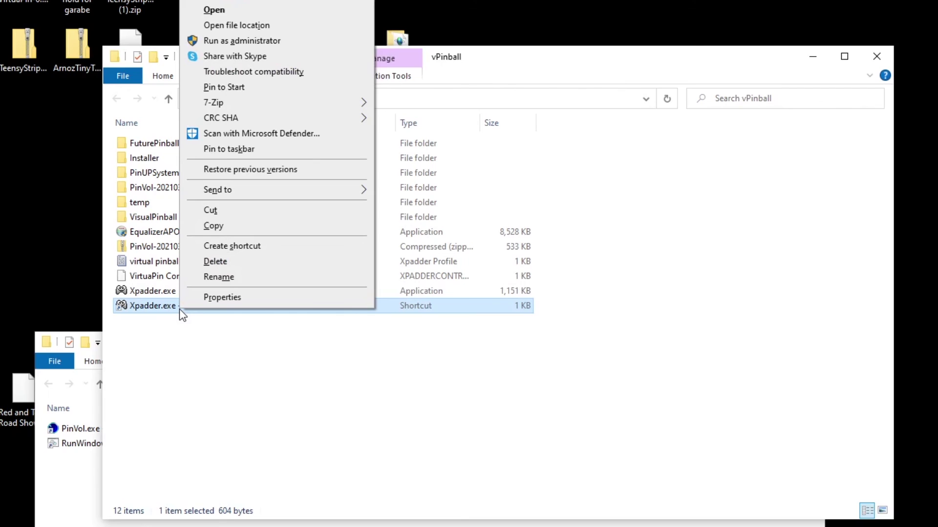
left_click(209, 211)
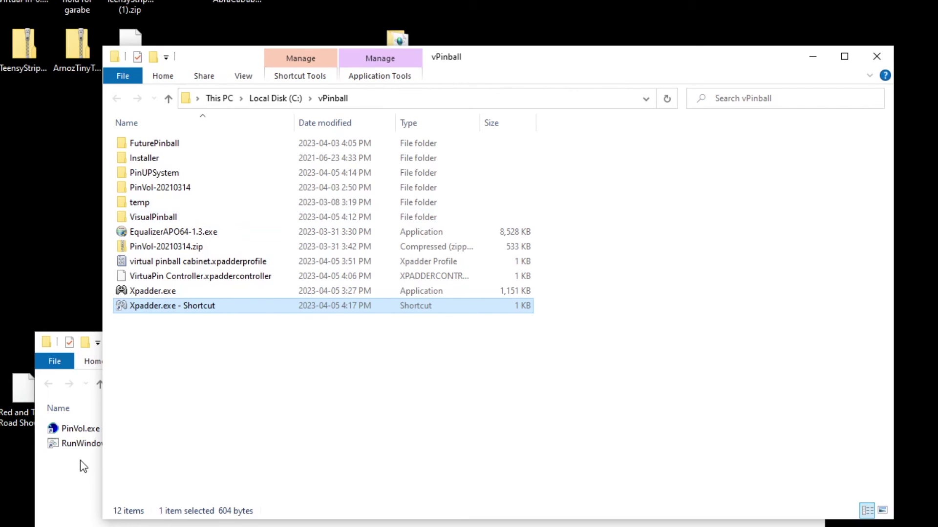
left_click(78, 476)
right_click(79, 476)
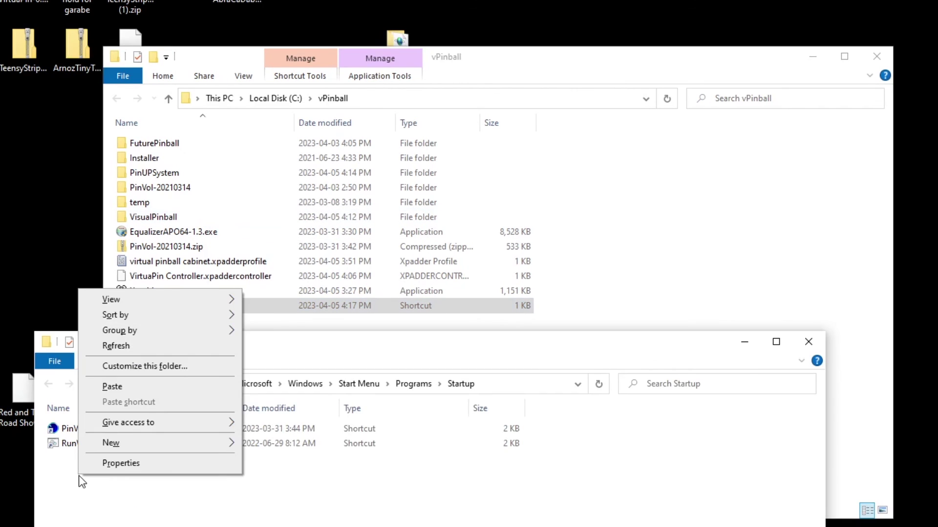
left_click(122, 391)
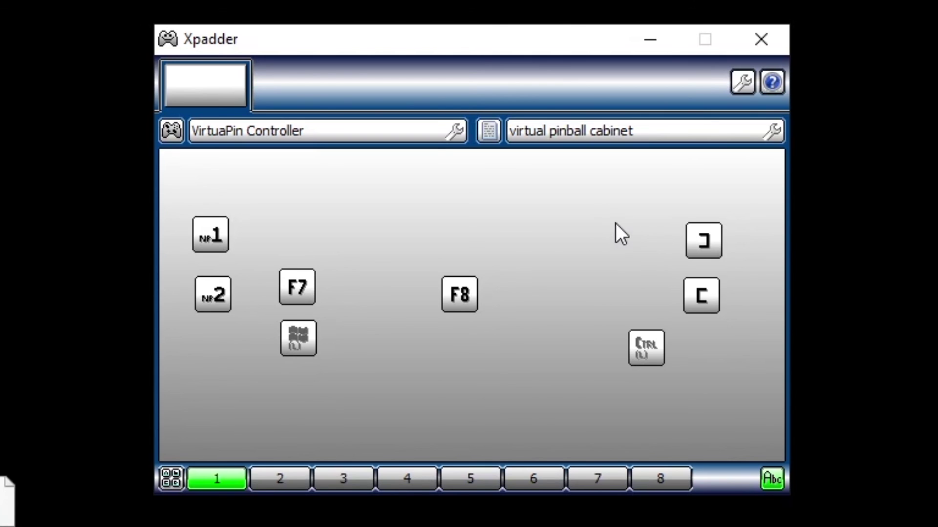
Review the Start, Running, Window and Taskbar options in Xpadder's settings and close them
left_click(741, 83)
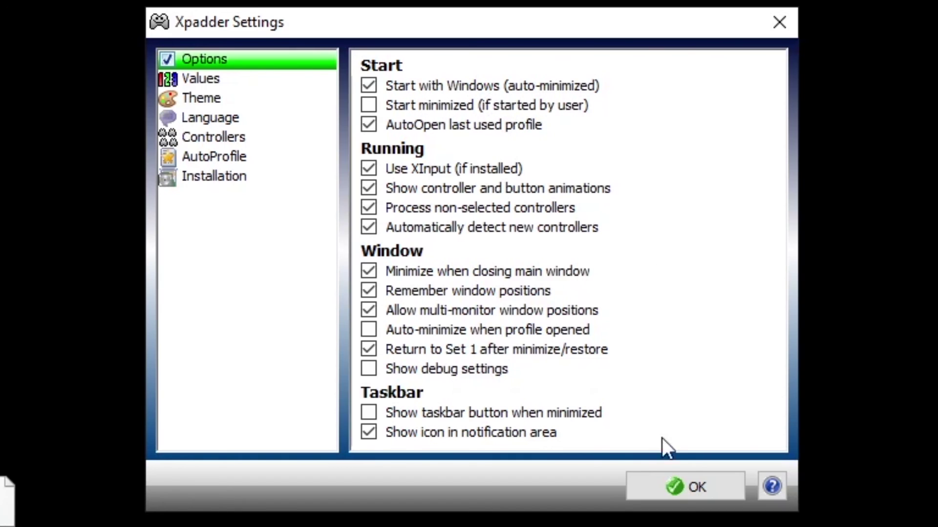
left_click(664, 482)
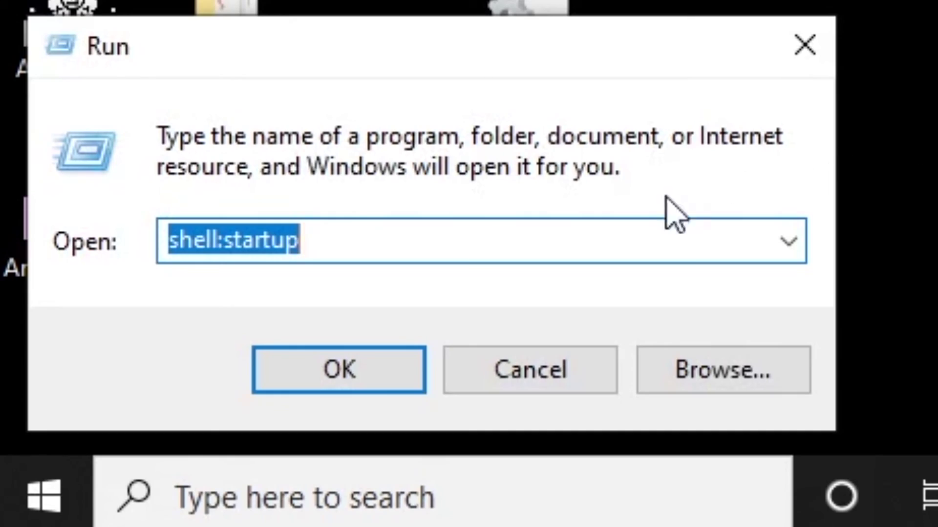
Reopen the Startup folder by running shell:startup and check the Run window mode in the Xpadder shortcut's properties
left_click(397, 373)
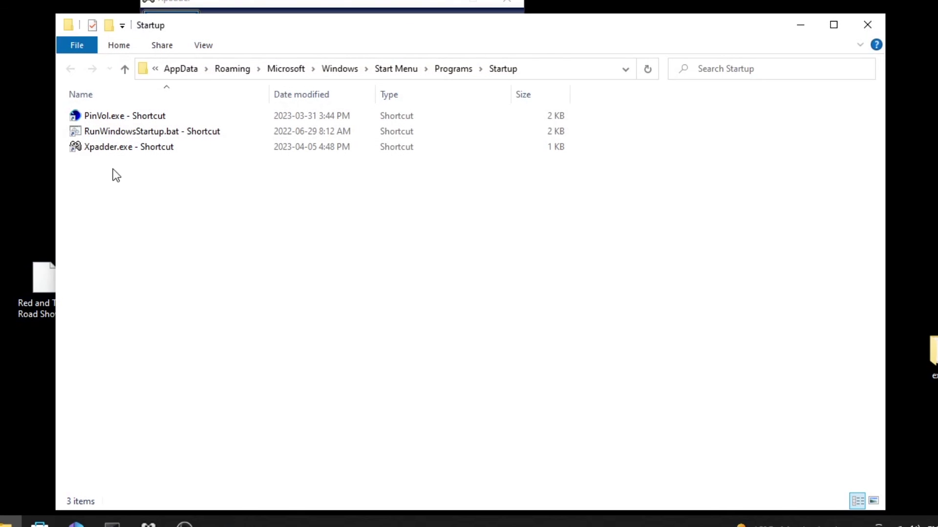
right_click(118, 145)
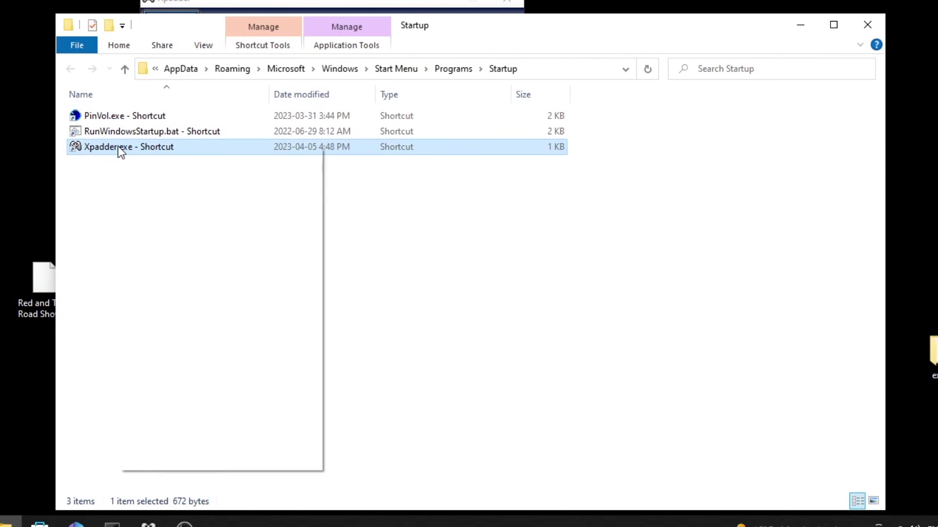
left_click(177, 461)
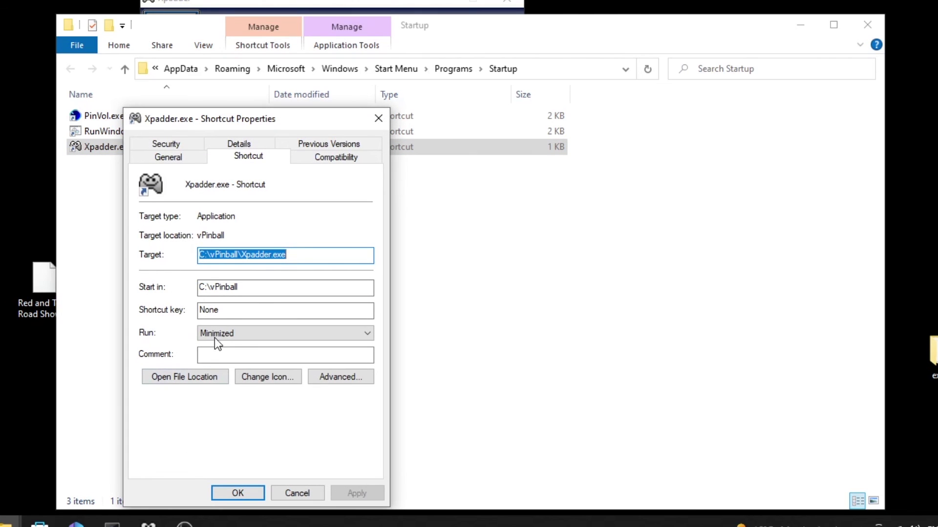
left_click(368, 335)
left_click(368, 336)
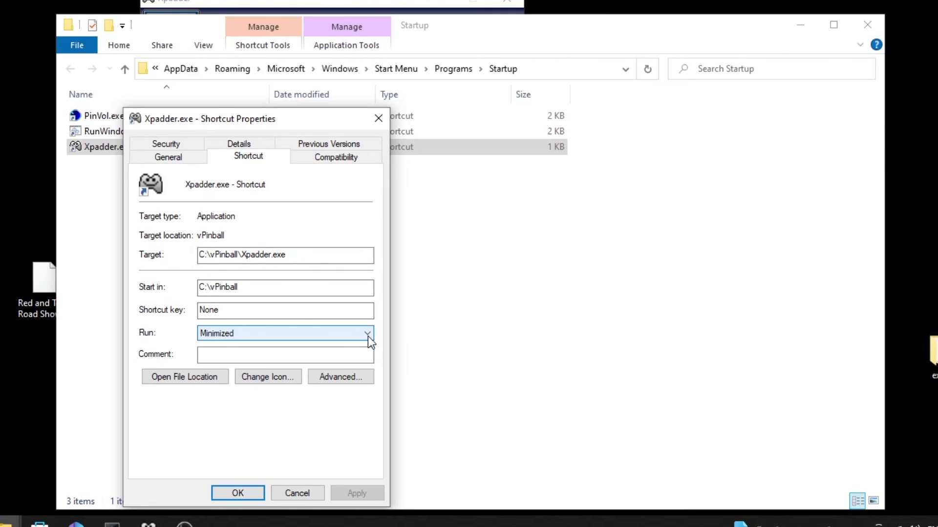